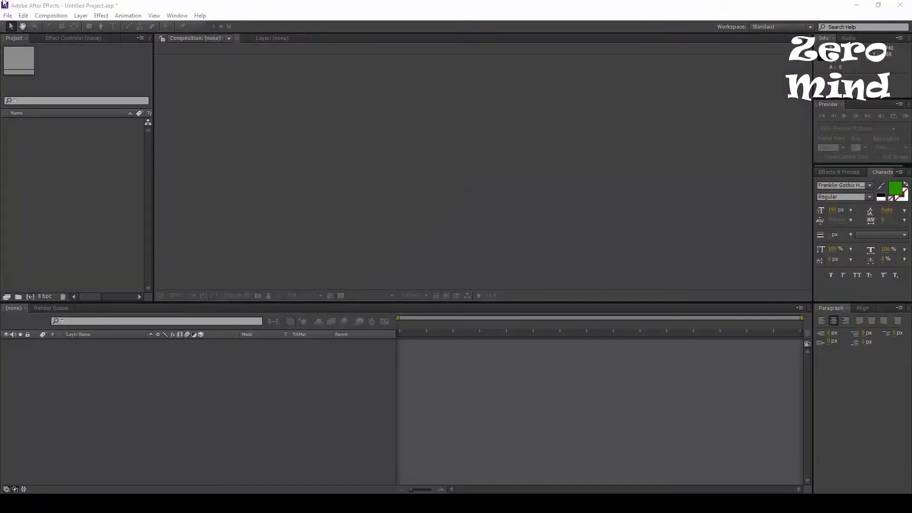
Step: Create the 'happy Independance' composition with the HDTV 1080 24 preset and a white background
left_click(51, 15)
left_click(65, 27)
type("happy Independance")
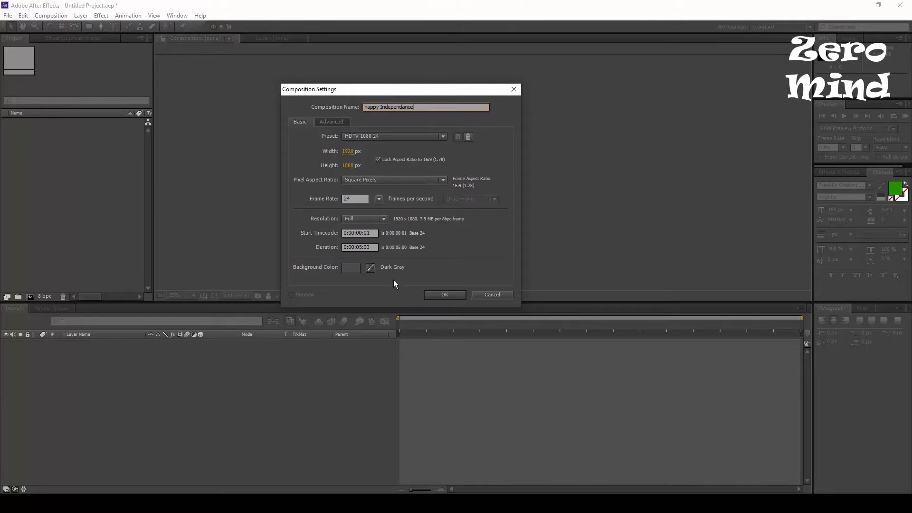
left_click(351, 268)
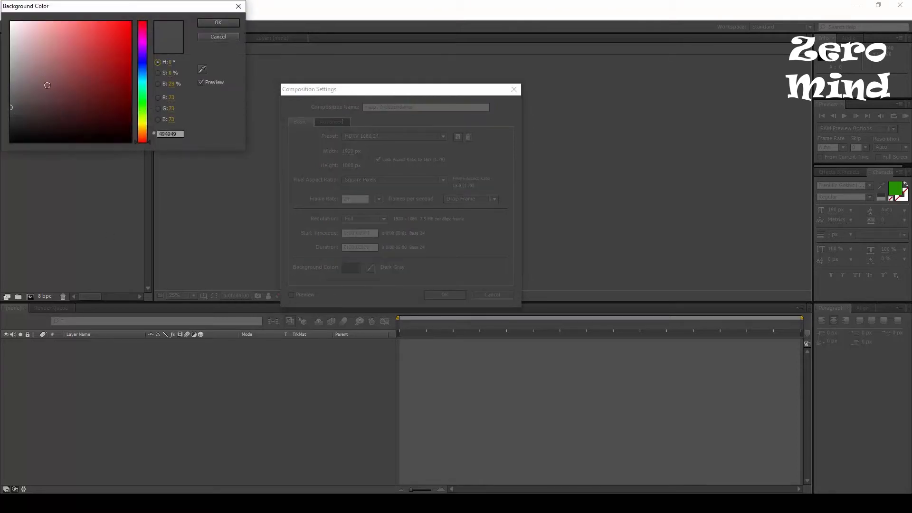
left_click(10, 22)
left_click(218, 23)
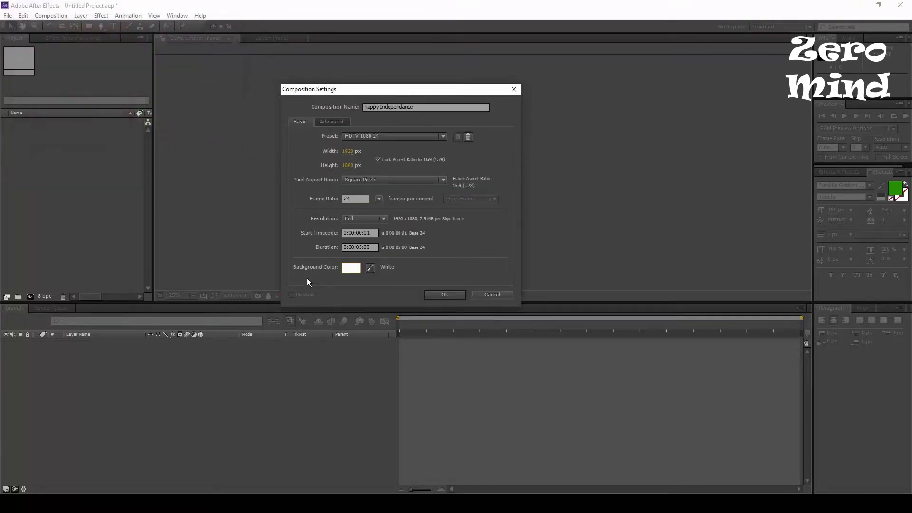
left_click(457, 295)
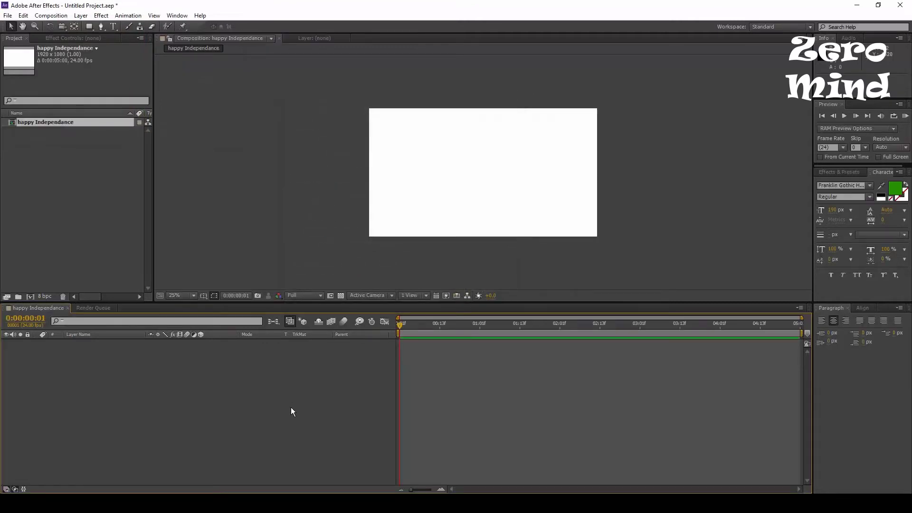
Step: Add a full-frame 1920×1080 solid named 'bg' coloured dark grey
left_click(81, 15)
mouse_move(108, 30)
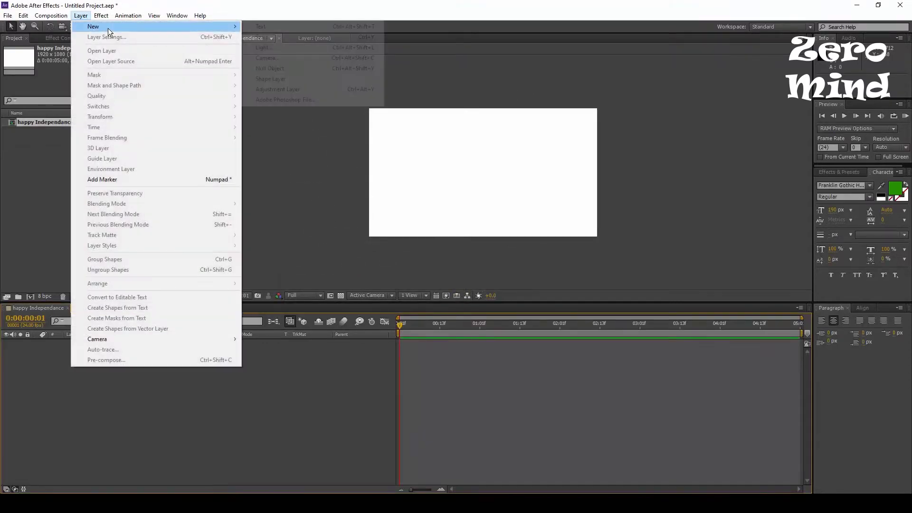
left_click(282, 37)
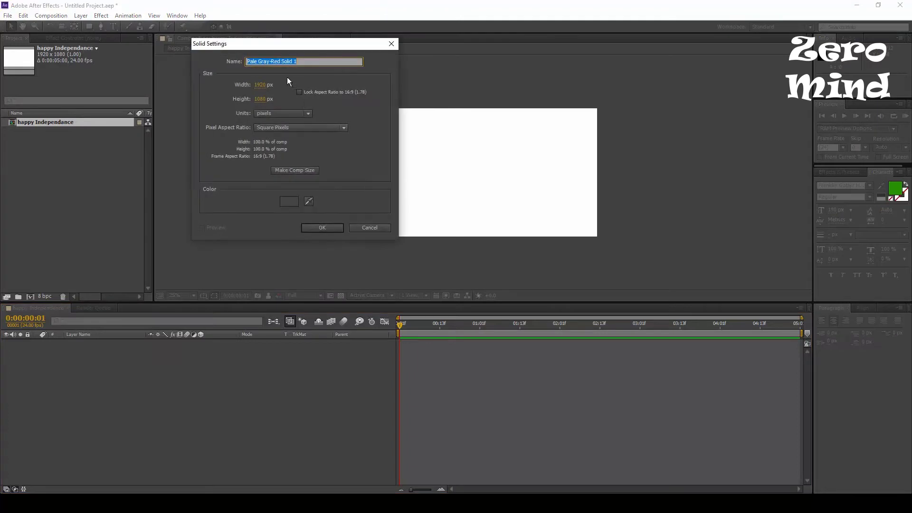
type("bg")
left_click(294, 201)
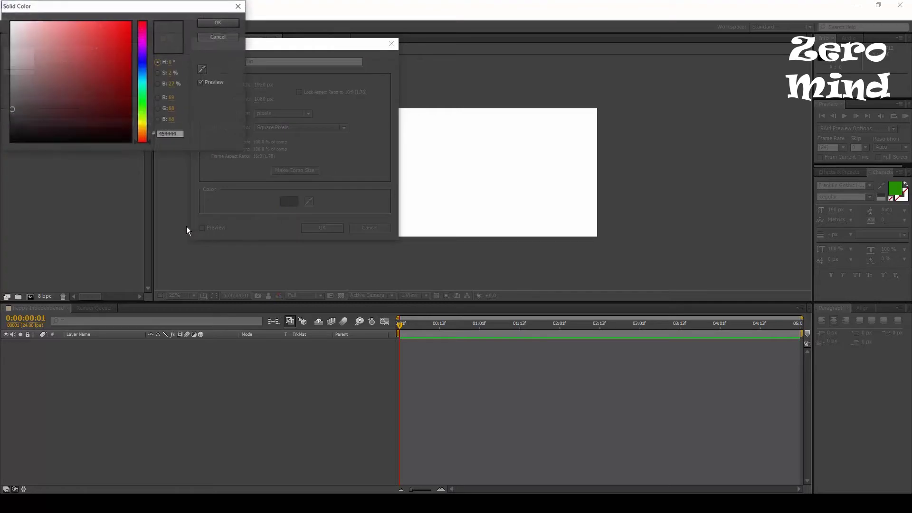
left_click(11, 112)
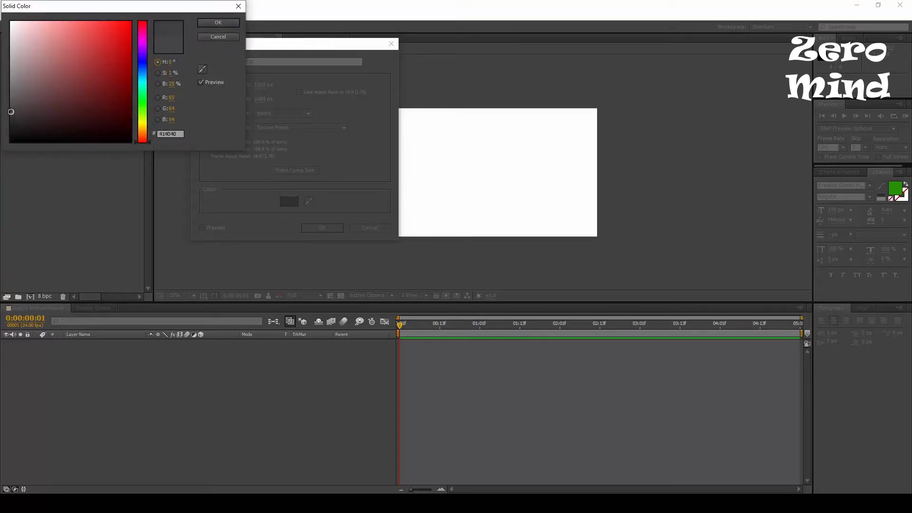
left_click(223, 20)
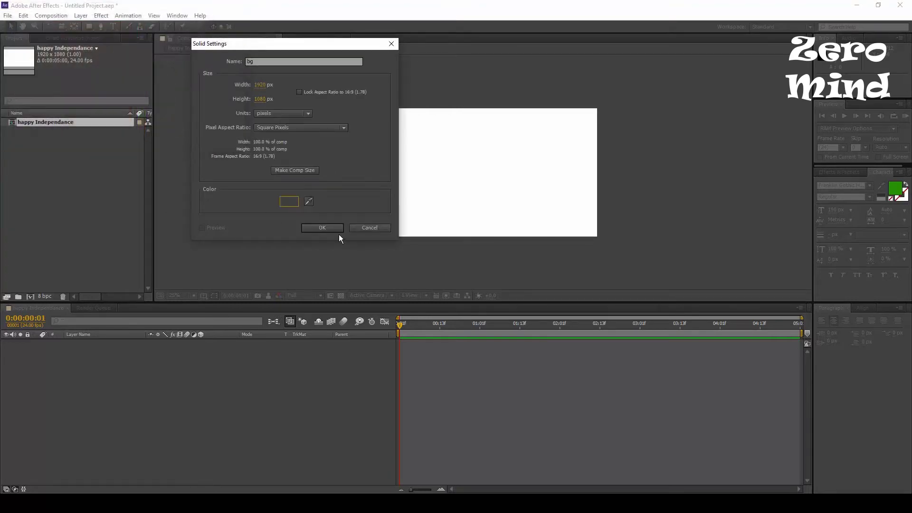
left_click(335, 229)
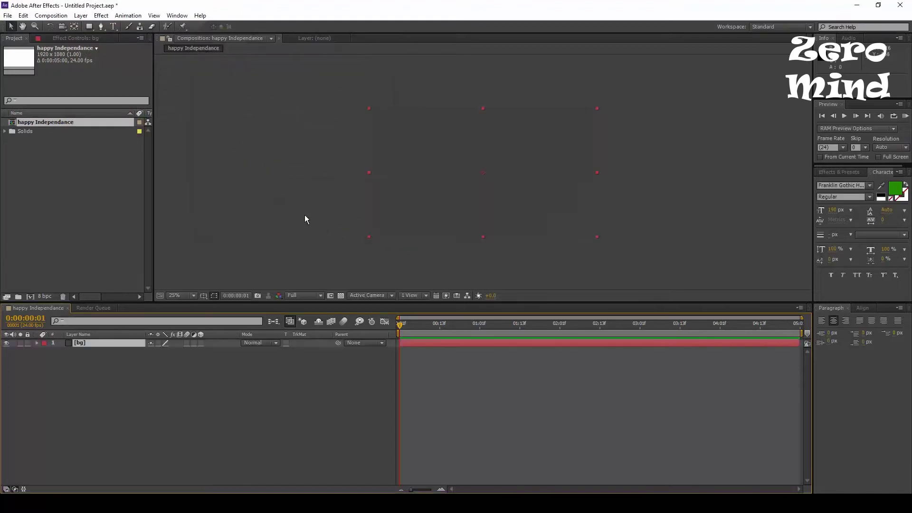
left_click(136, 401)
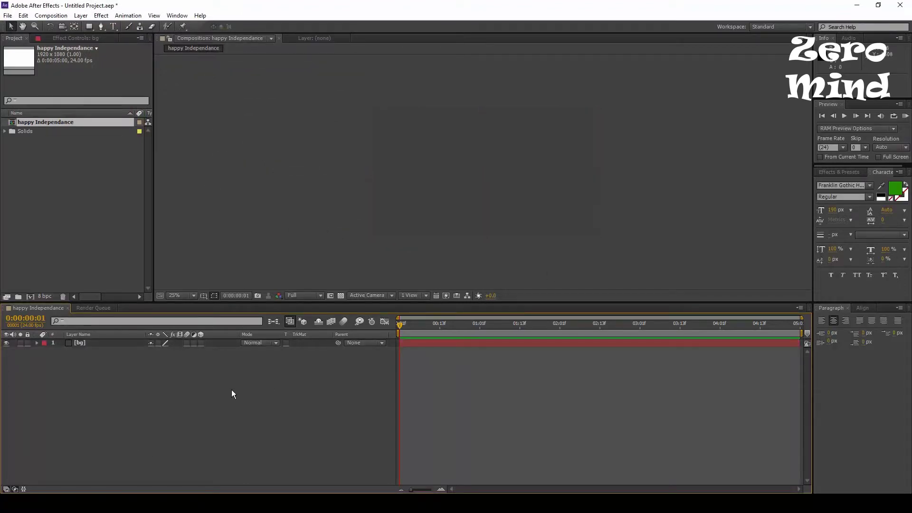
Step: Select the happy Independance composition in the Project panel, leaving its name unchanged
left_click(81, 16)
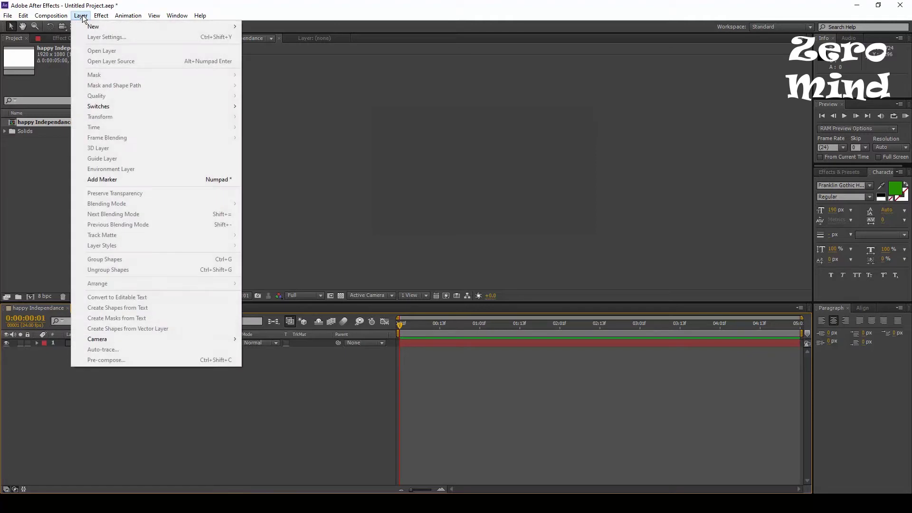
left_click(27, 205)
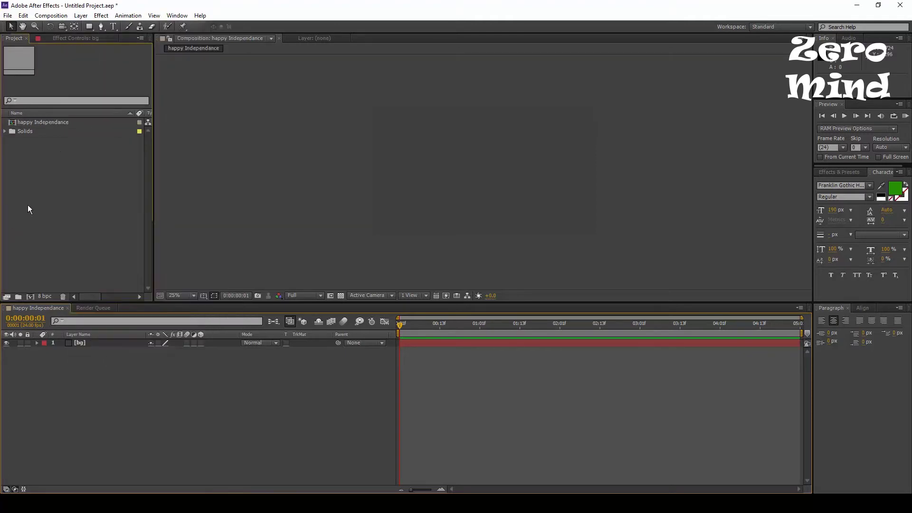
left_click(64, 123)
key("Return")
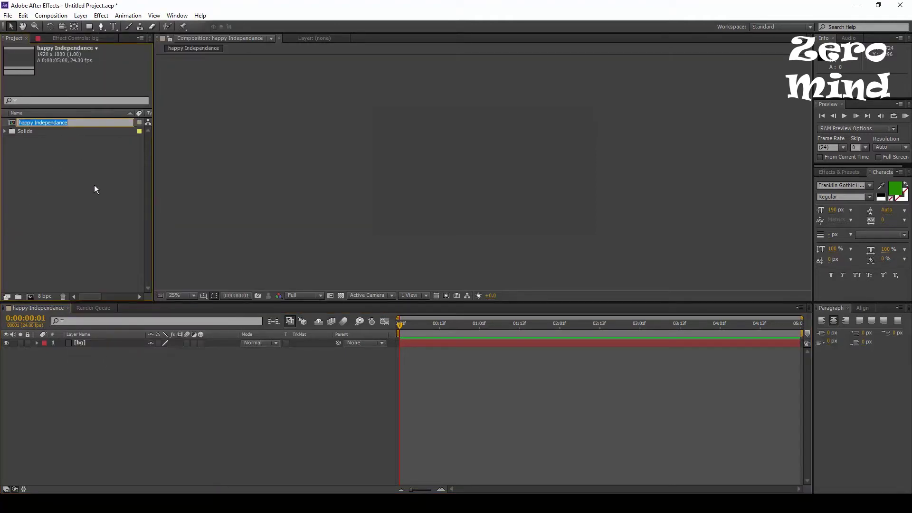
left_click(139, 372)
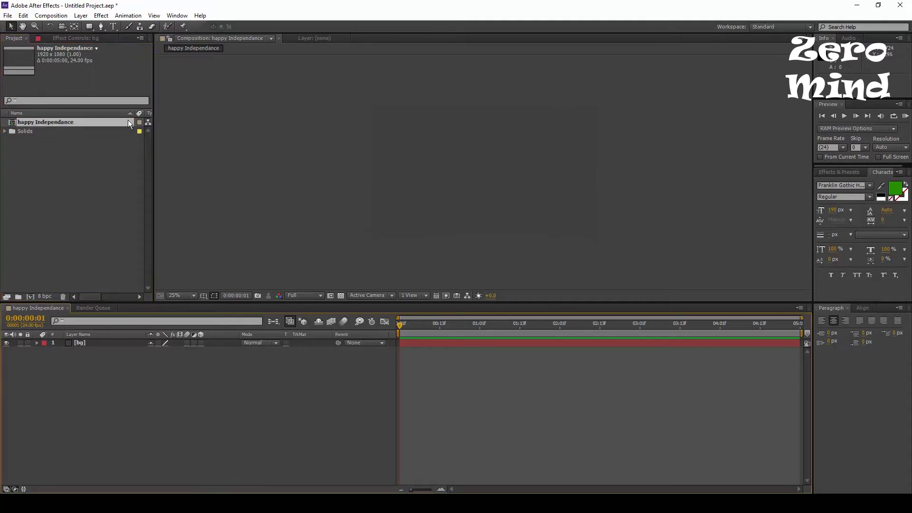
Step: Add a new text layer containing the pasted 'happy Independance' title
left_click(82, 18)
mouse_move(143, 26)
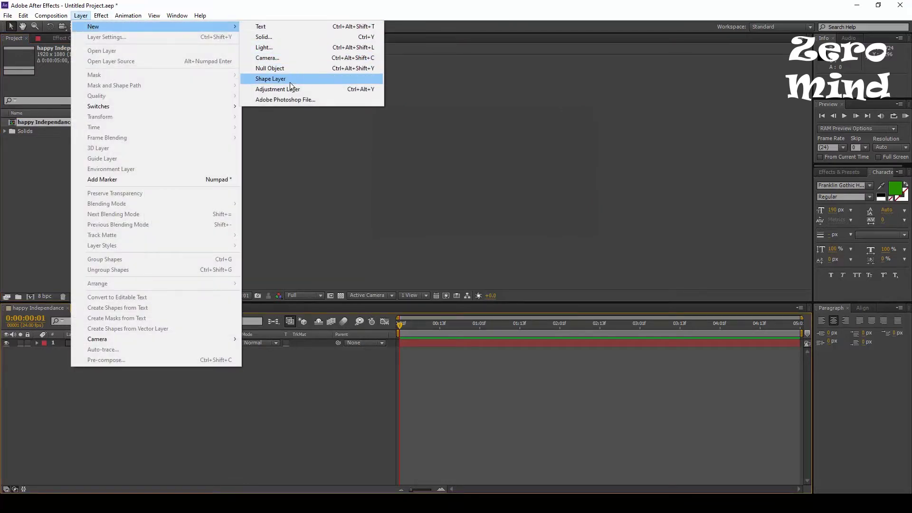
left_click(270, 26)
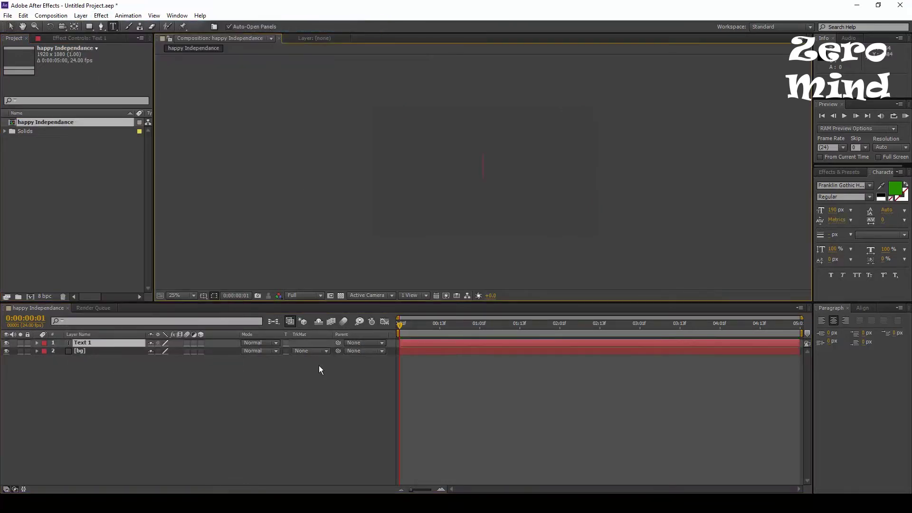
type("happy Independance")
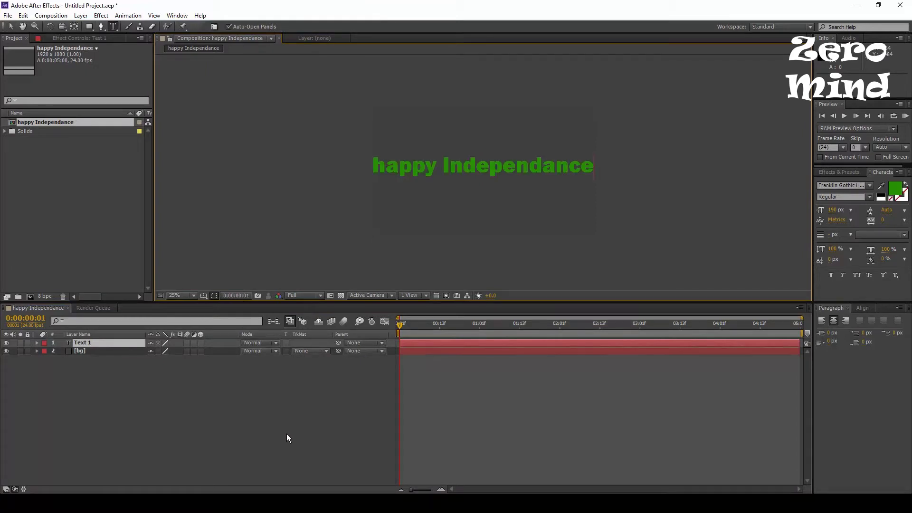
left_click(13, 27)
scroll(373, 204, "down", 2)
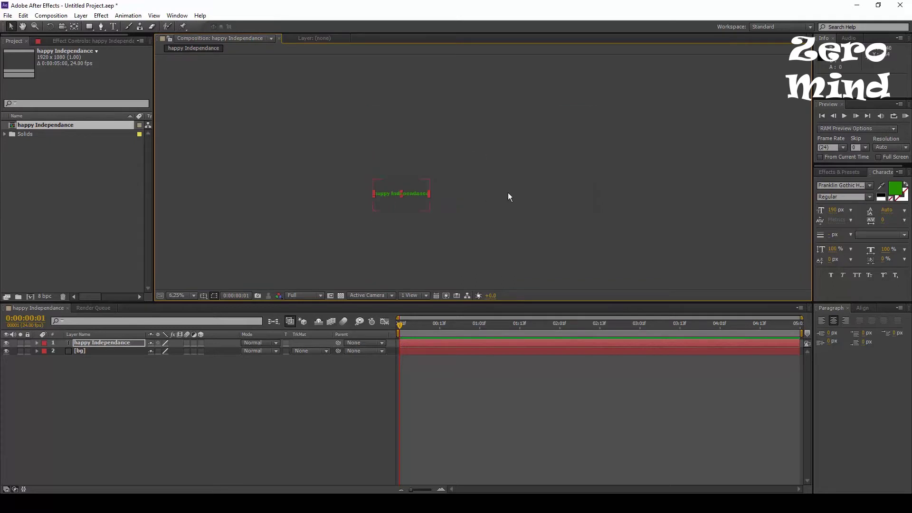
scroll(508, 193, "up", 2)
Step: Centre the title in view, hide the bg layer, and shrink the font size
key("h")
left_click_drag(315, 203, 587, 205)
key("v")
left_click(166, 390)
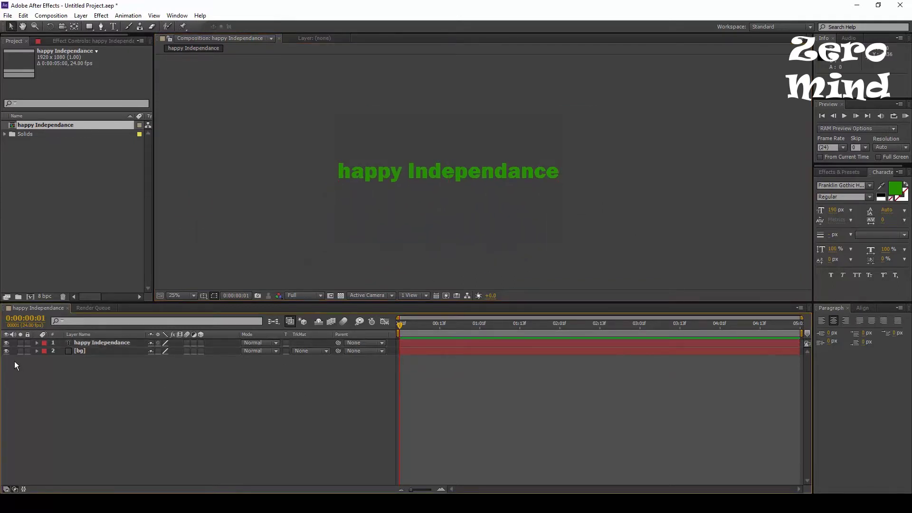
left_click(6, 351)
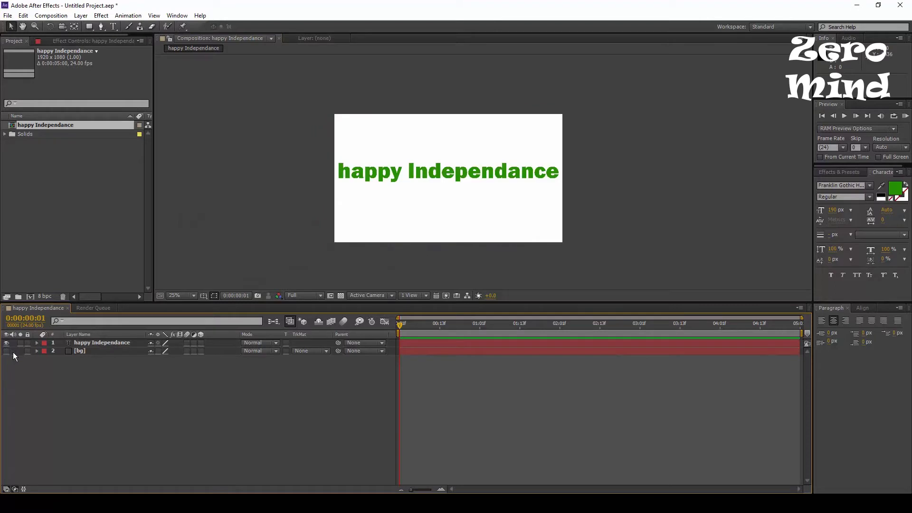
left_click(516, 179)
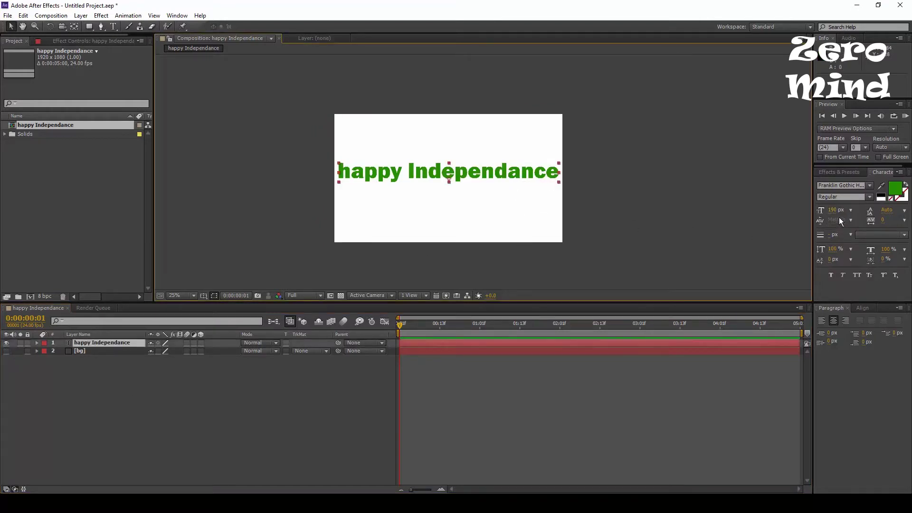
left_click_drag(838, 210, 821, 214)
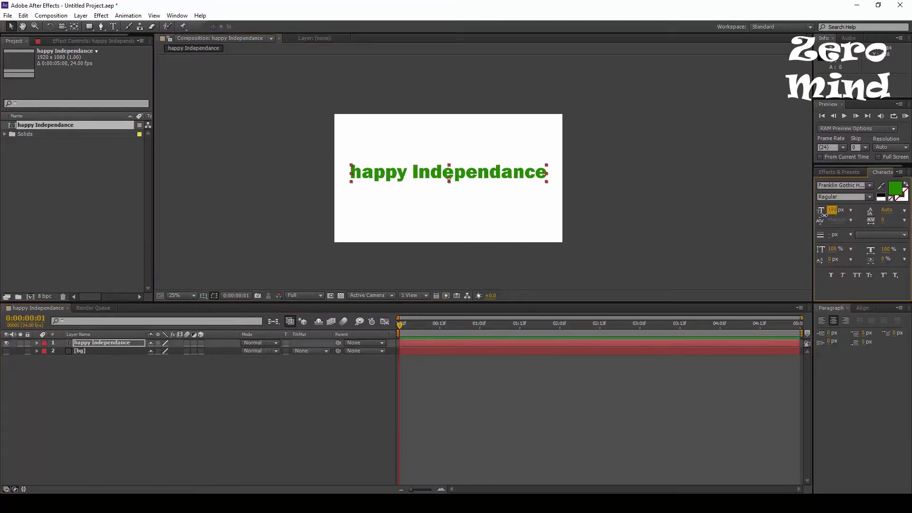
Step: Capitalise the H and split the title into three lines, adding 'Day'
double_click(361, 170)
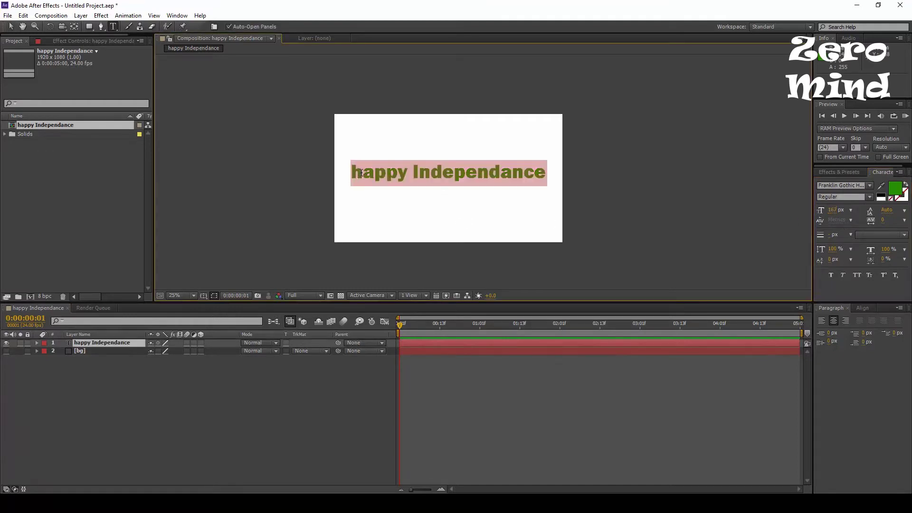
left_click(363, 173)
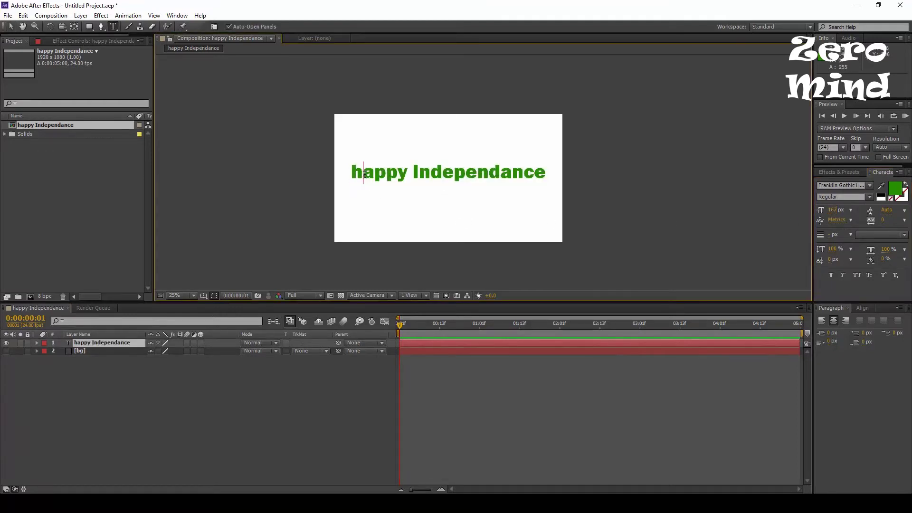
key("BackSpace")
type("H")
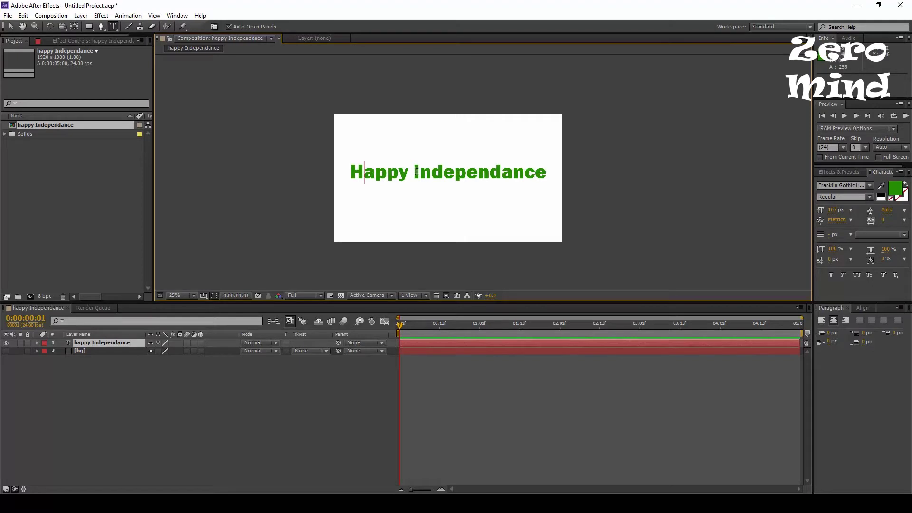
left_click(415, 172)
key("Return")
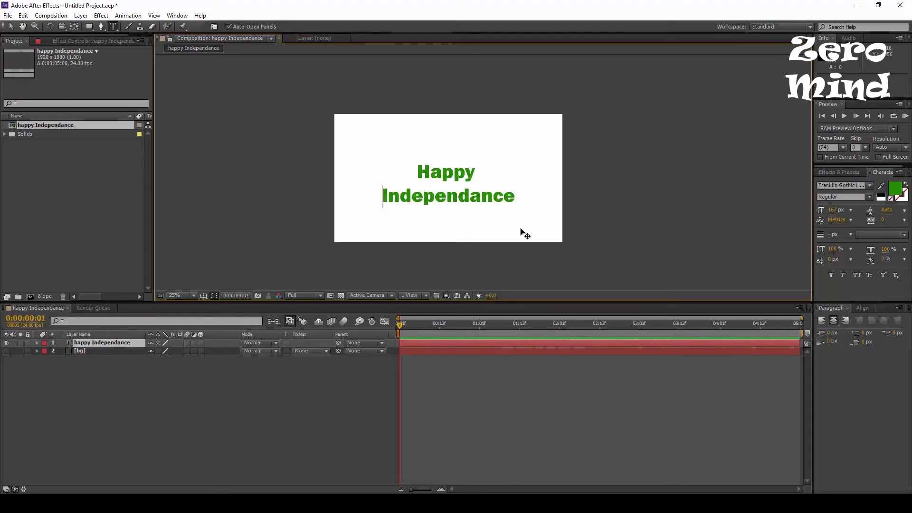
left_click(517, 201)
key("Return")
type("D")
type("a")
type("y")
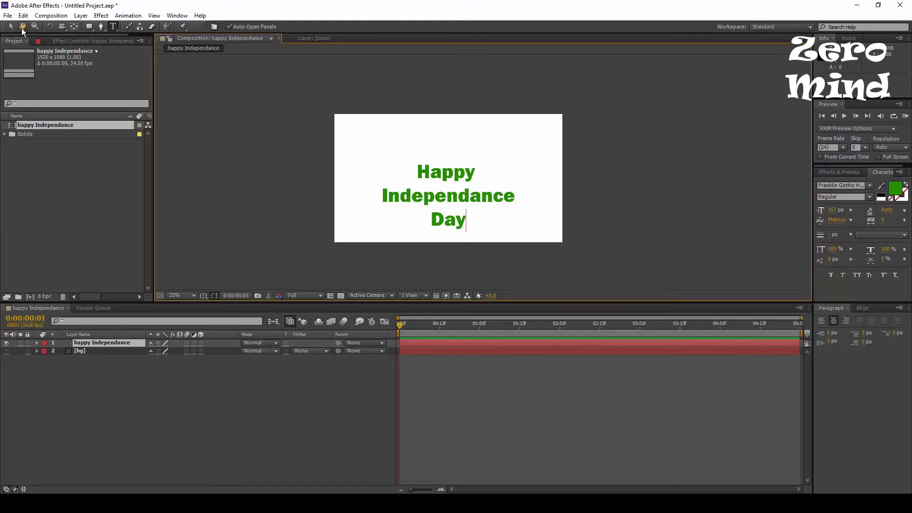
Step: Centre the title text vertically and horizontally in the composition
left_click(10, 26)
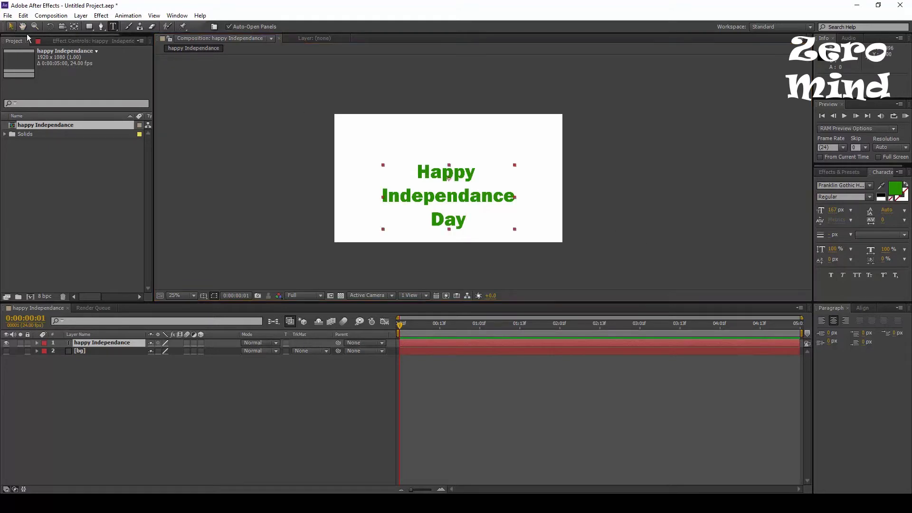
left_click(868, 309)
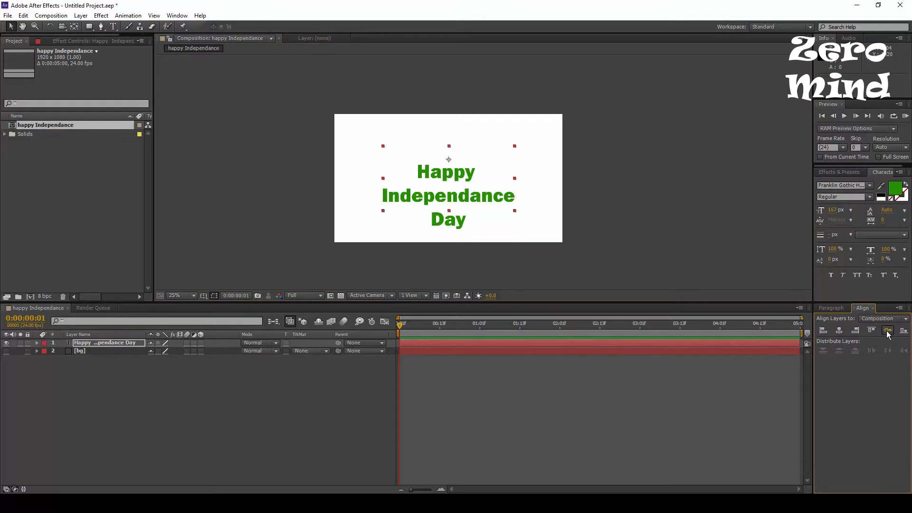
left_click(887, 332)
left_click(840, 332)
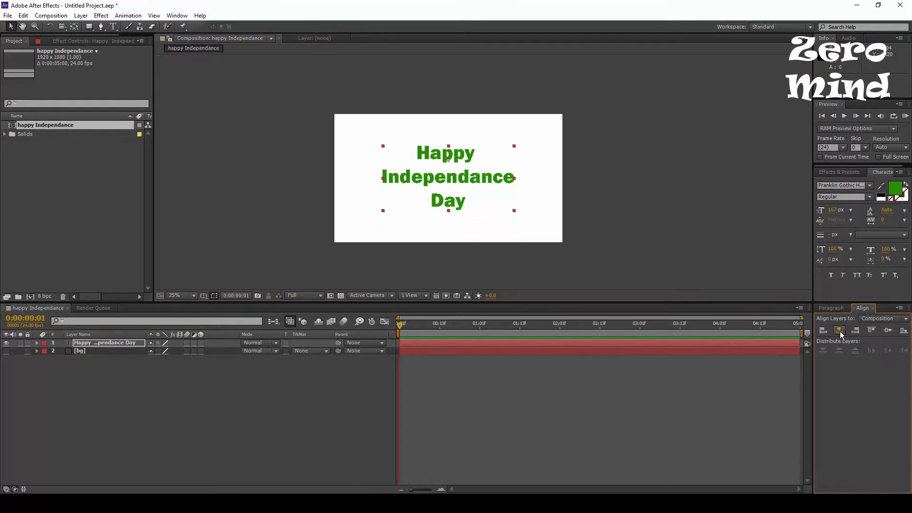
left_click(392, 422)
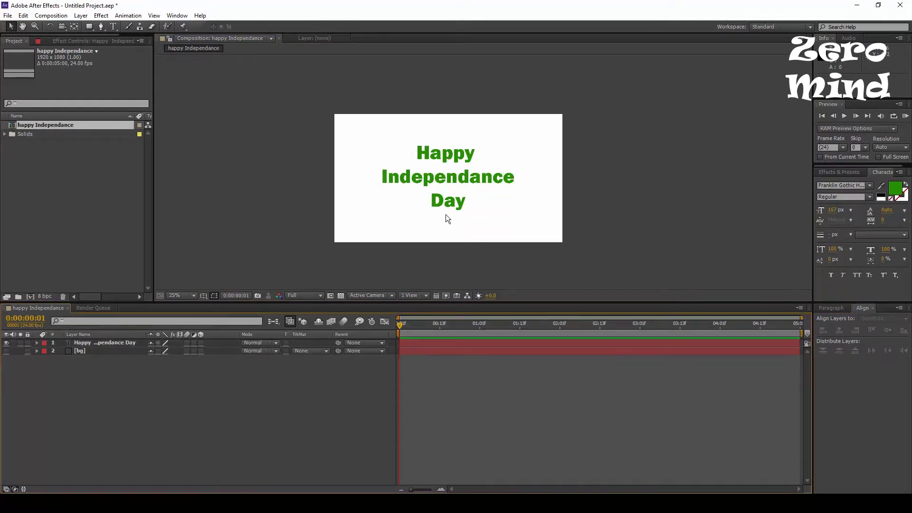
Step: Increase the title's font size to about 185 px
left_click(446, 181)
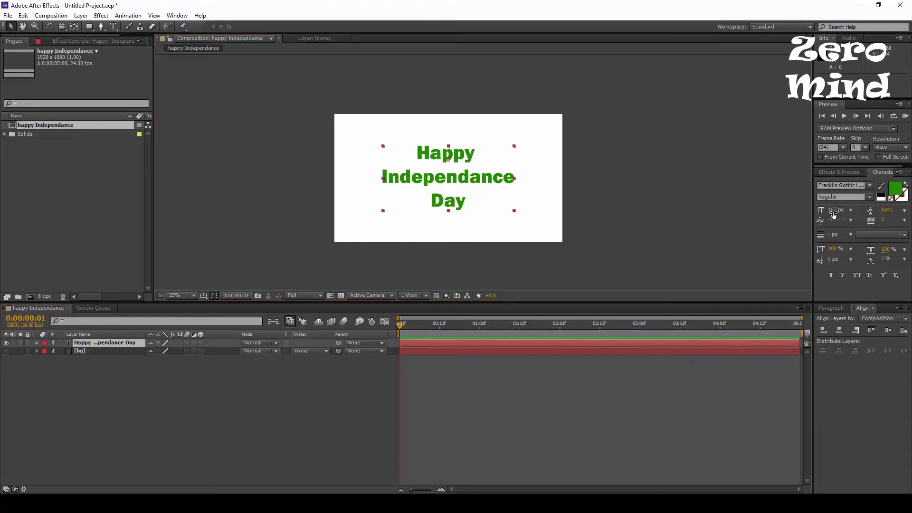
left_click_drag(833, 210, 840, 210)
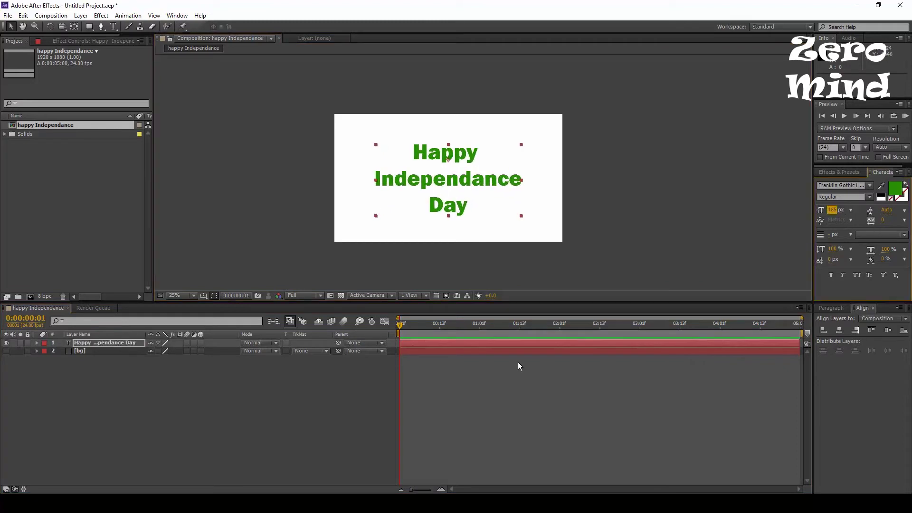
left_click(198, 432)
left_click(125, 343)
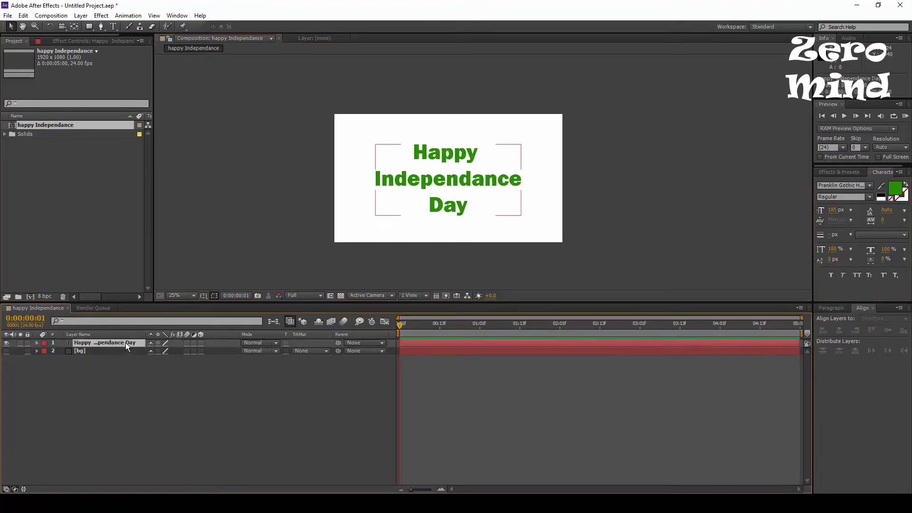
Step: Create masks from the text, hide the original green text layer and show bg
left_click(85, 18)
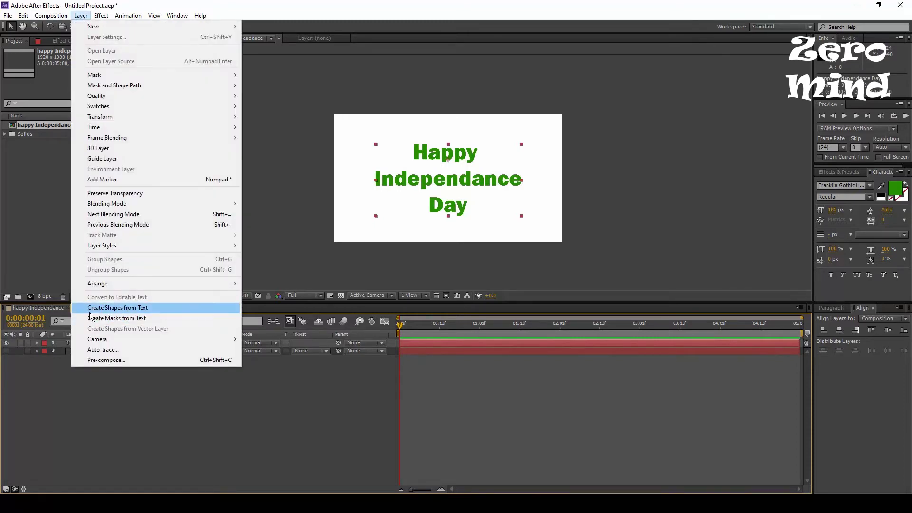
left_click(128, 322)
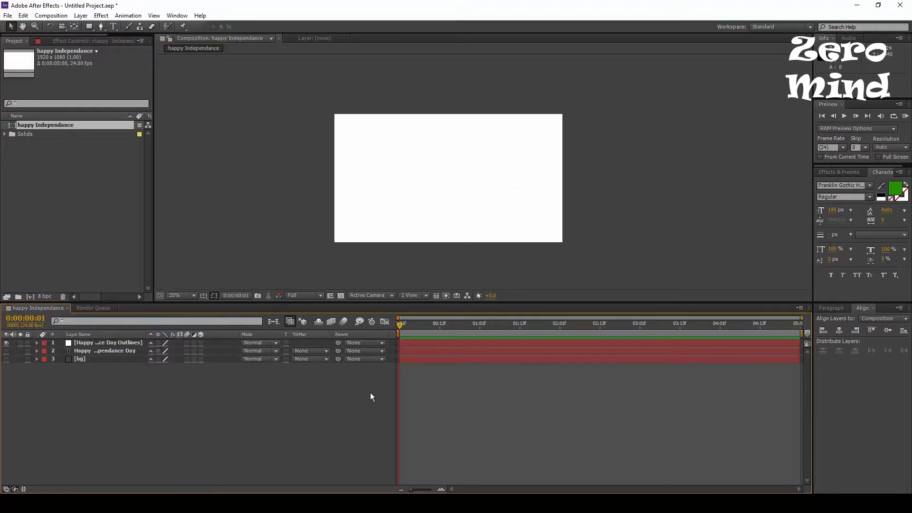
left_click(87, 352)
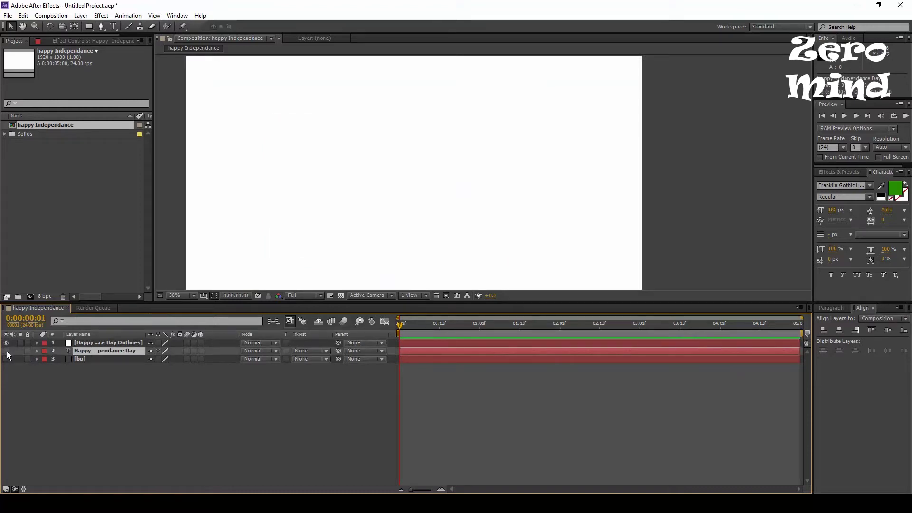
left_click(6, 351)
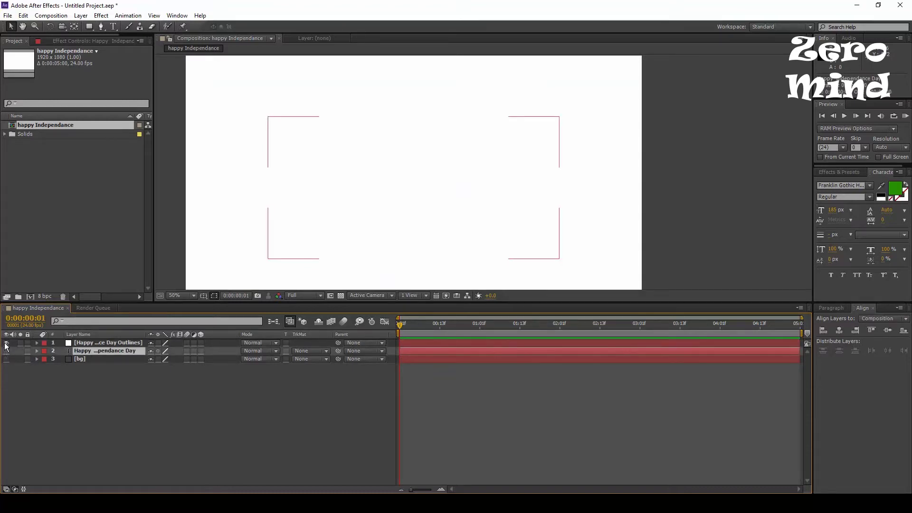
left_click(96, 343)
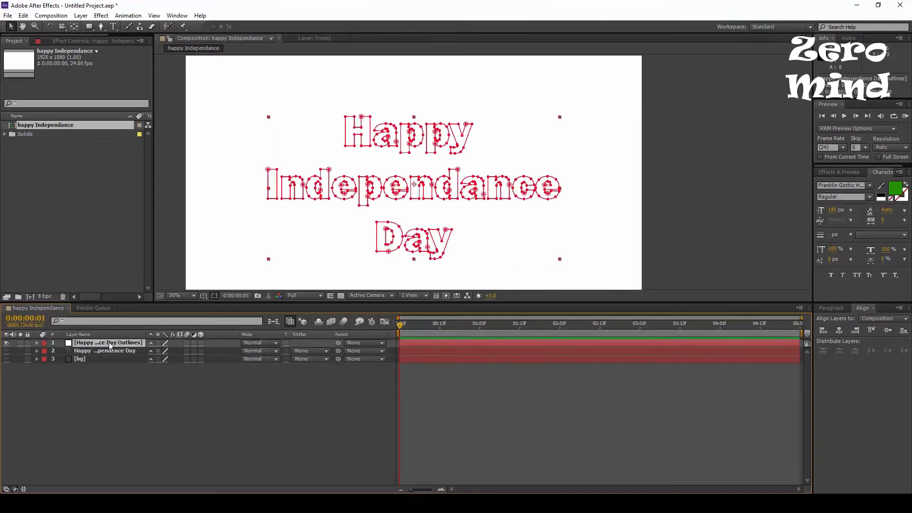
left_click(106, 385)
left_click(7, 359)
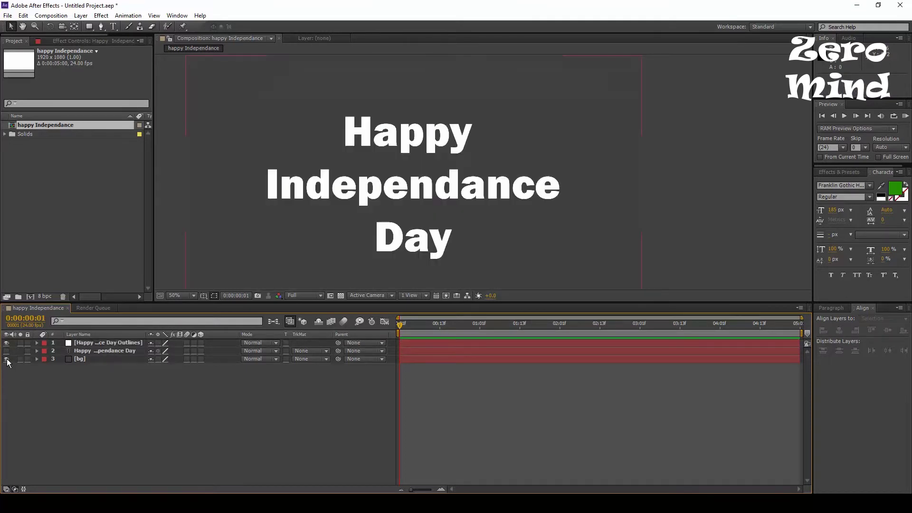
scroll(478, 176, "down", 2)
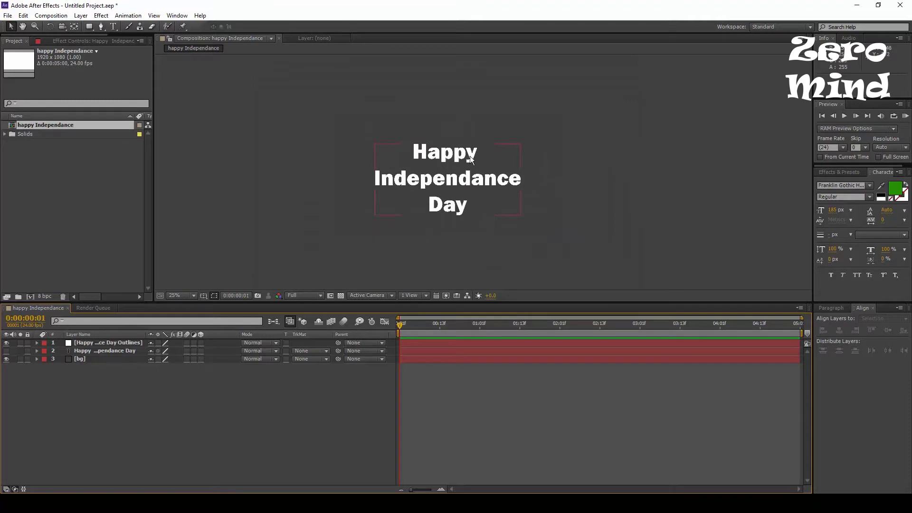
Step: Apply the Generate > Scribble effect to the Outlines layer
left_click(109, 342)
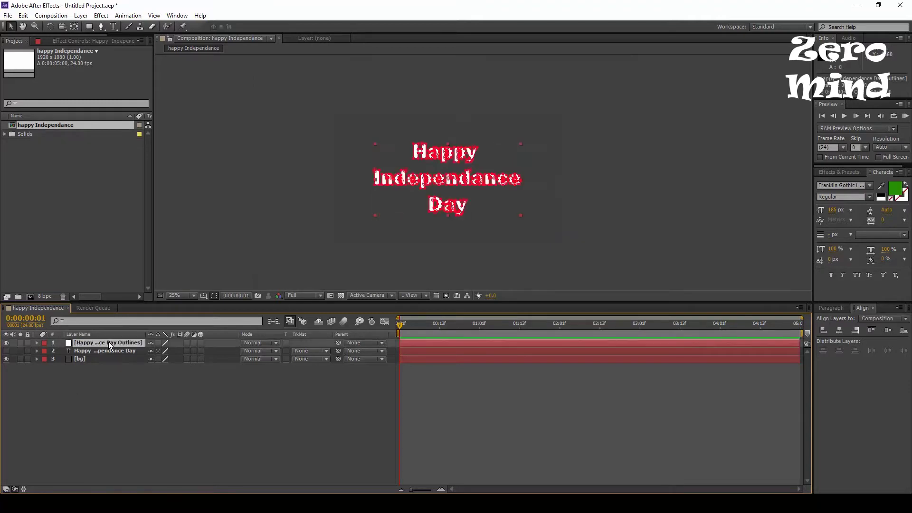
left_click(101, 16)
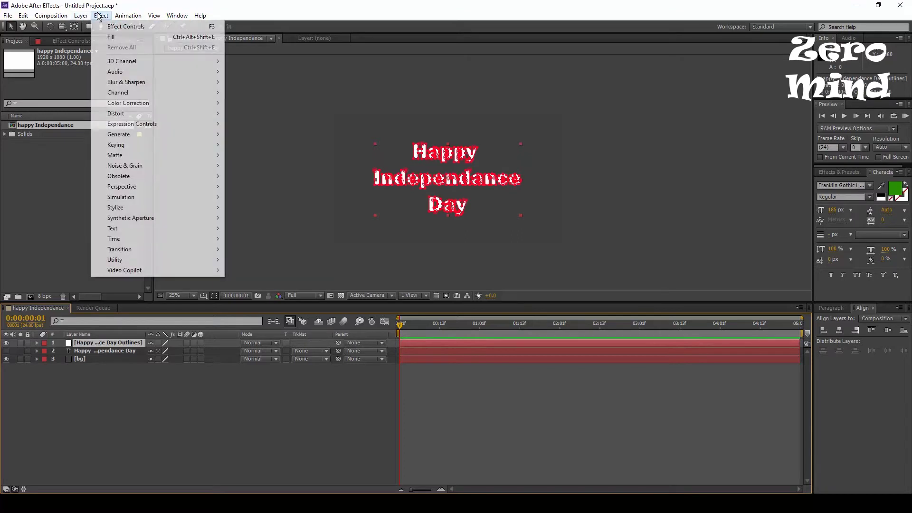
mouse_move(145, 129)
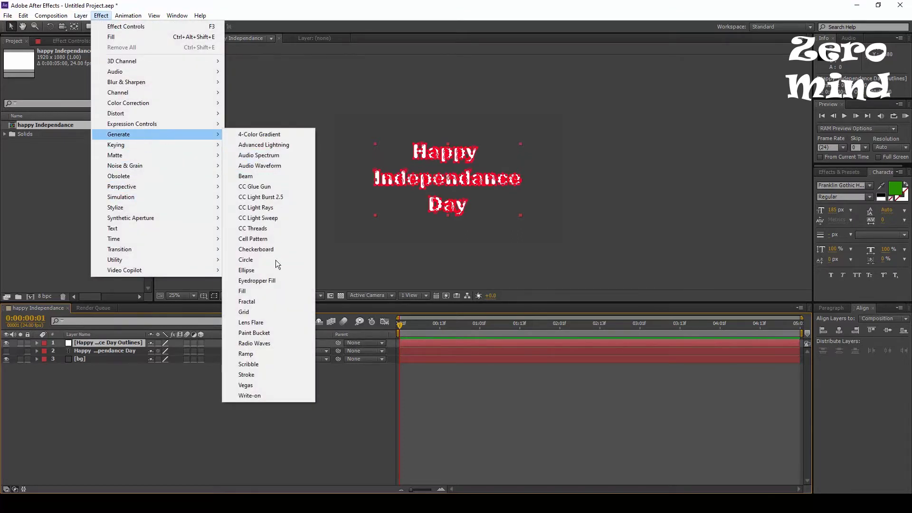
left_click(278, 363)
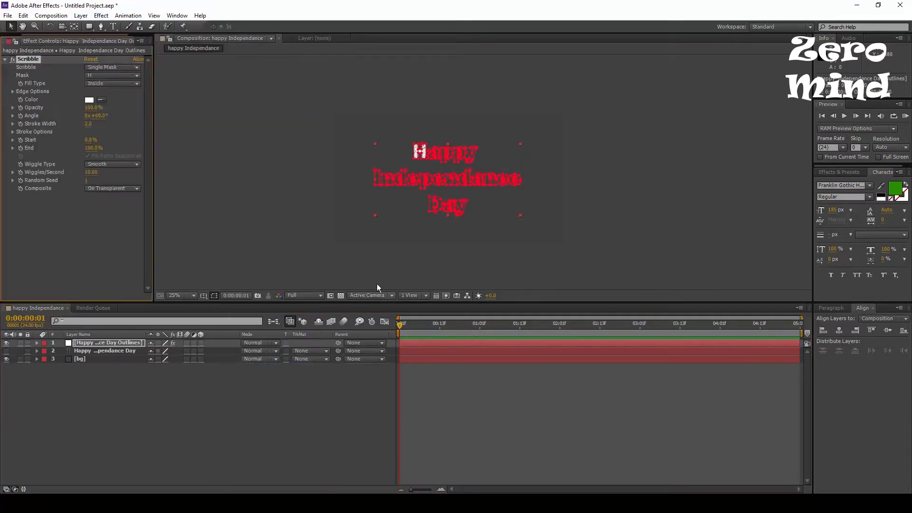
scroll(556, 252, "up", 4)
scroll(556, 252, "down", 2)
left_click(729, 213)
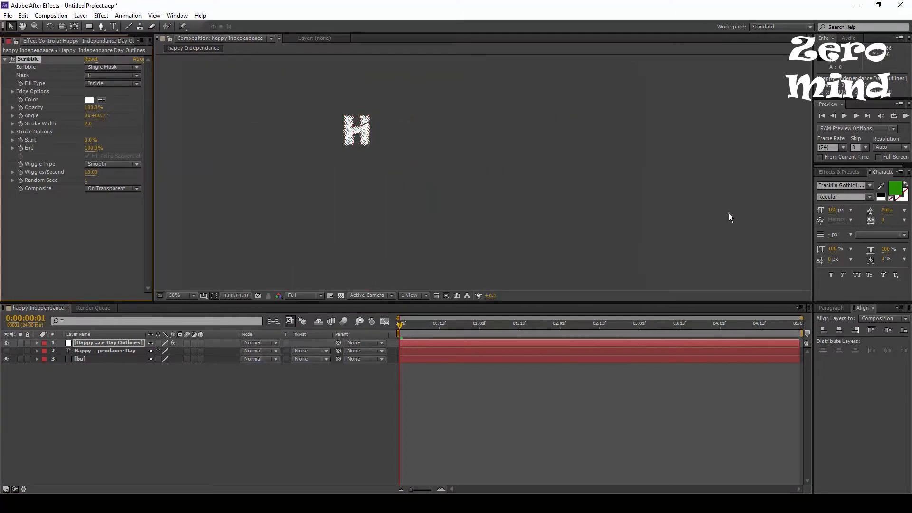
left_click(365, 141)
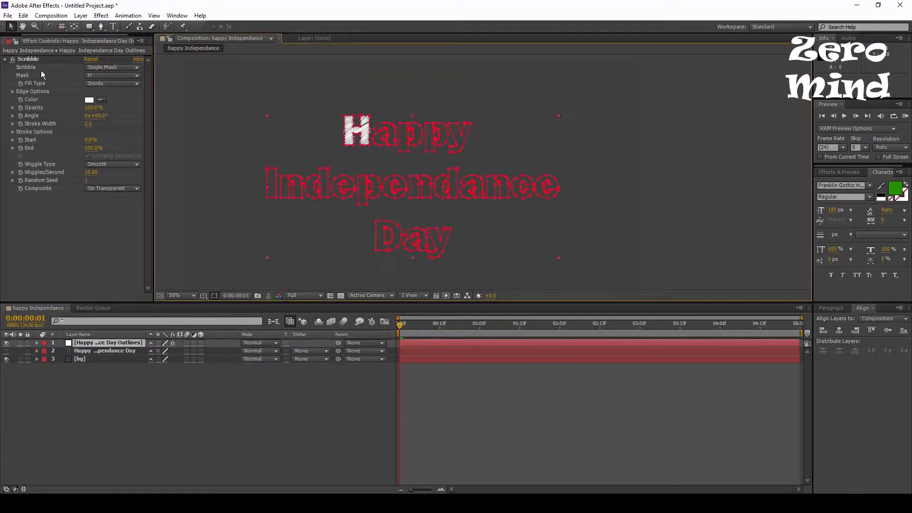
Step: Set Scribble to All Masks Using Modes, compare with All Masks, then preview the animation
left_click(112, 69)
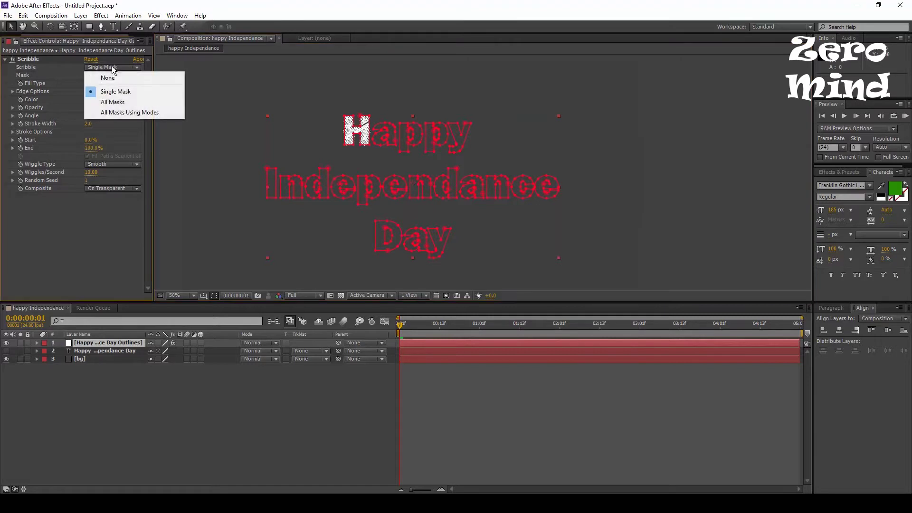
left_click(115, 113)
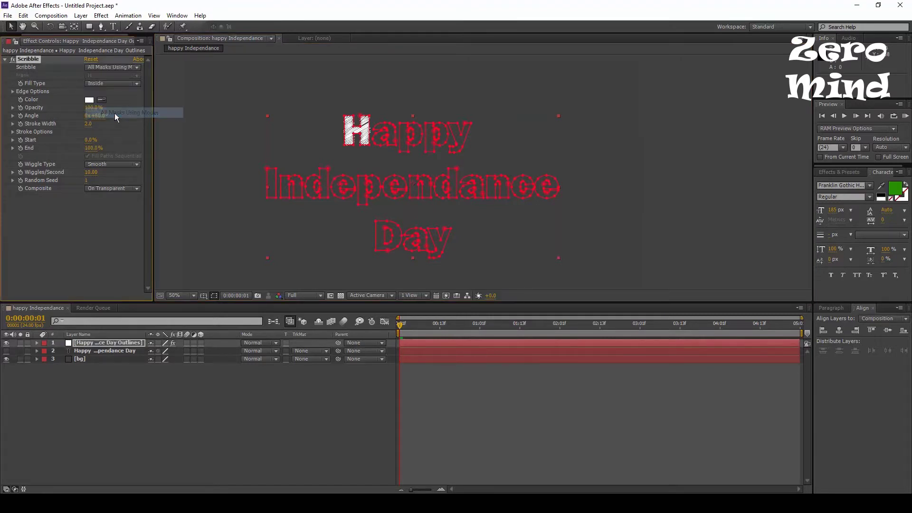
left_click(114, 70)
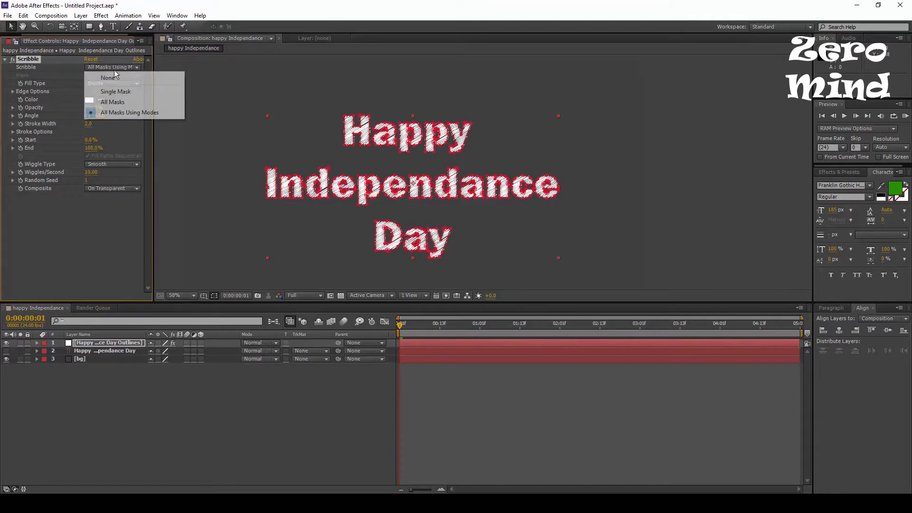
left_click(115, 101)
key("period")
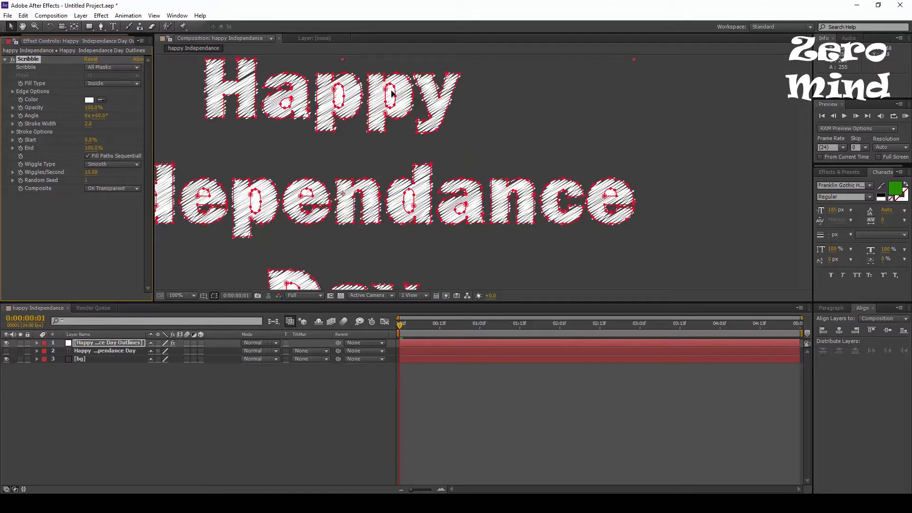
left_click(113, 67)
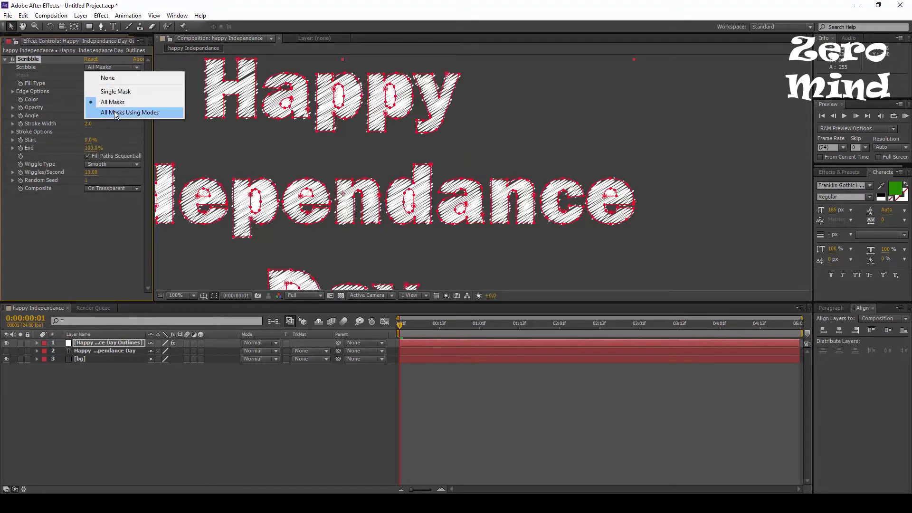
left_click(114, 114)
key("comma")
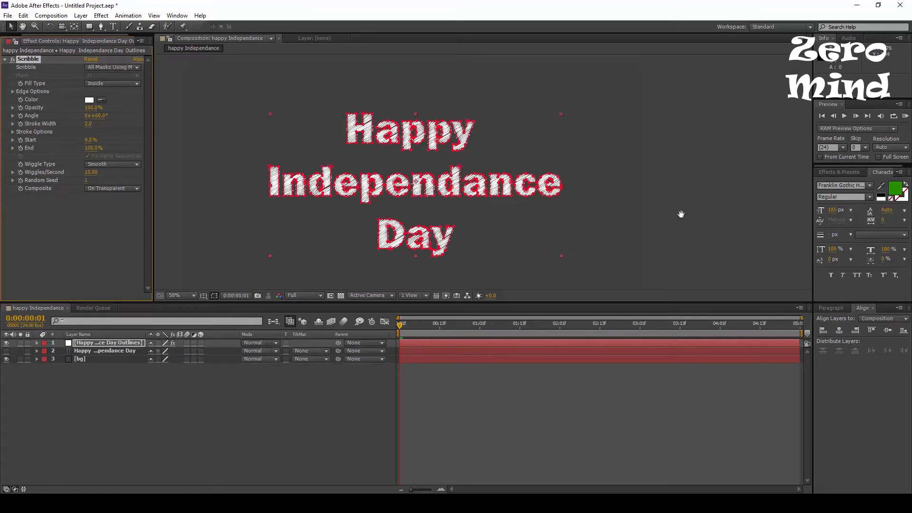
left_click(276, 439)
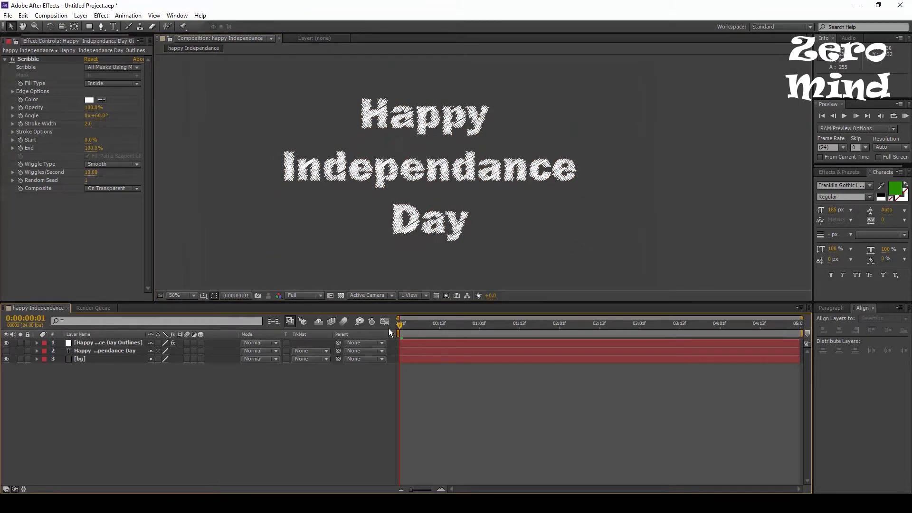
key("KP_0")
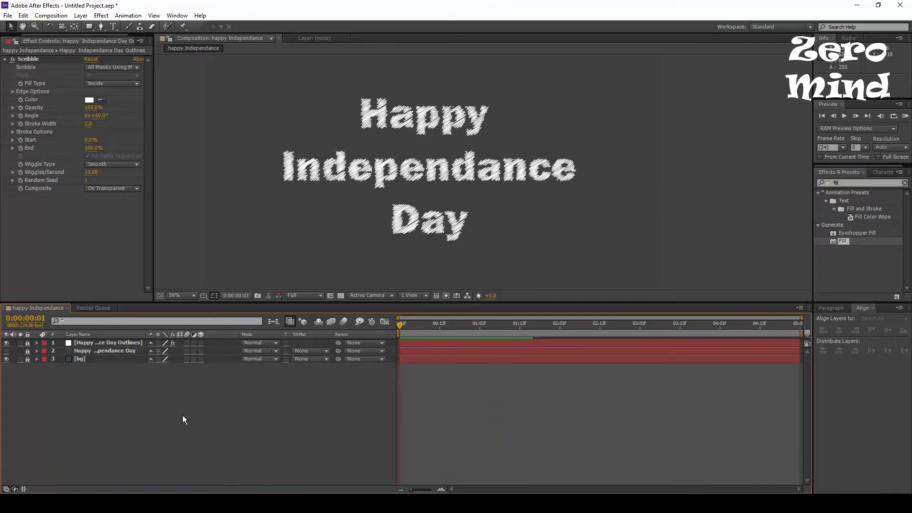
Step: Add a new white solid layer, White Solid 3
left_click(80, 16)
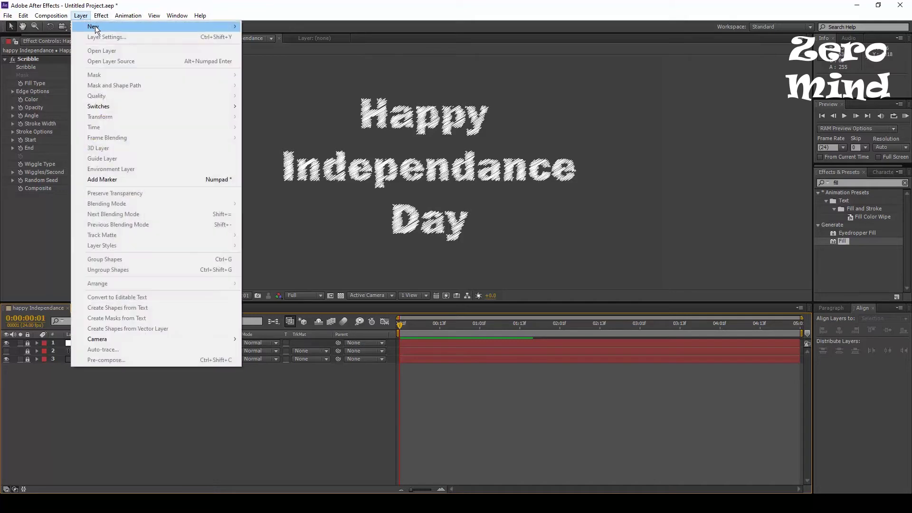
mouse_move(97, 27)
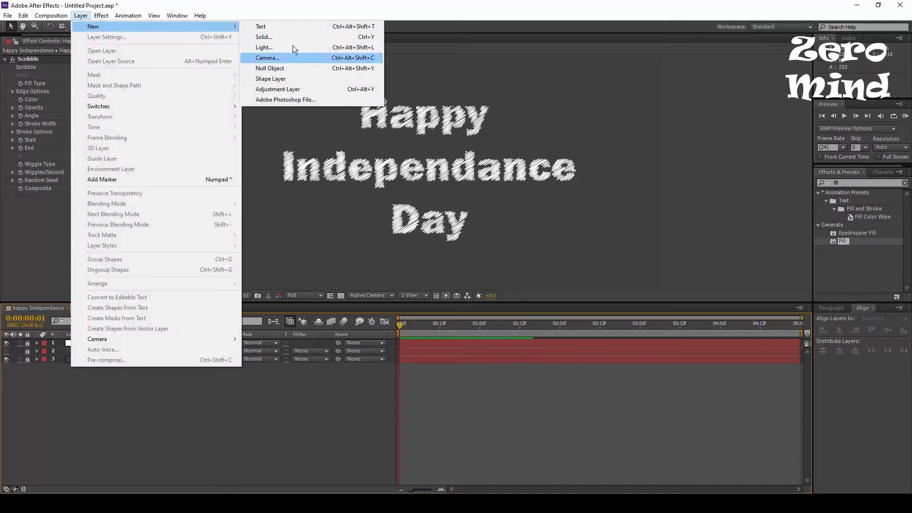
left_click(284, 37)
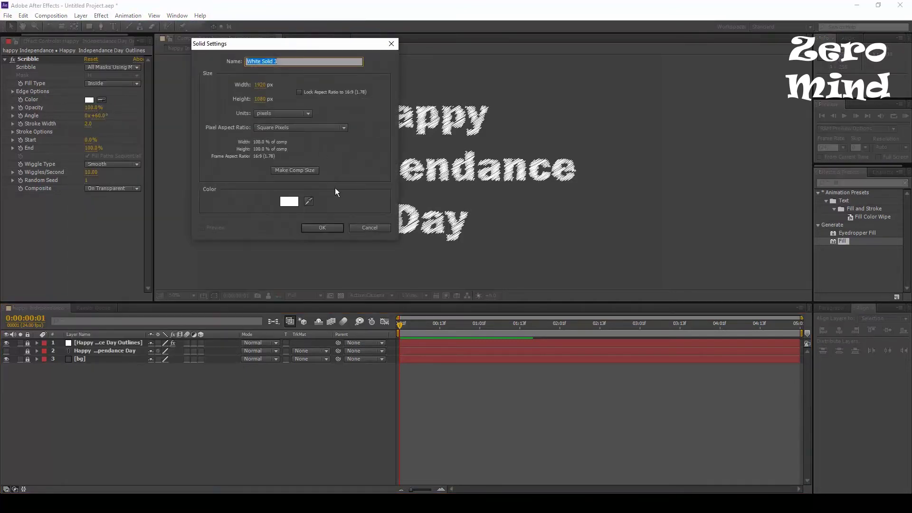
left_click(323, 230)
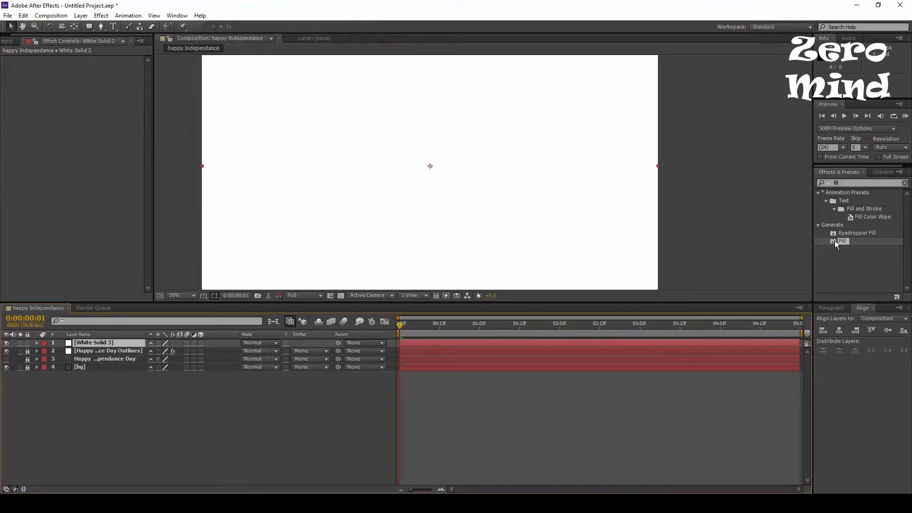
Step: Apply a Fill effect to White Solid 3 with orange colour FF5A00
left_click(842, 241)
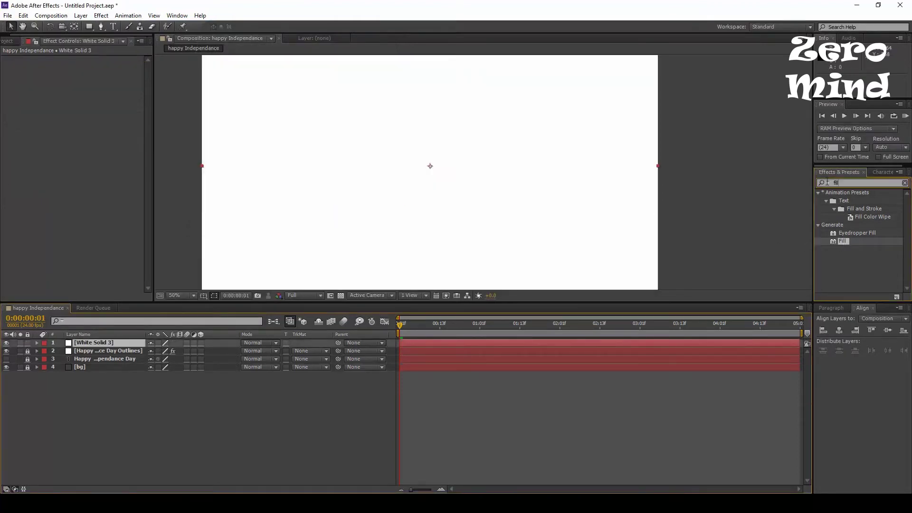
left_click_drag(842, 244, 81, 343)
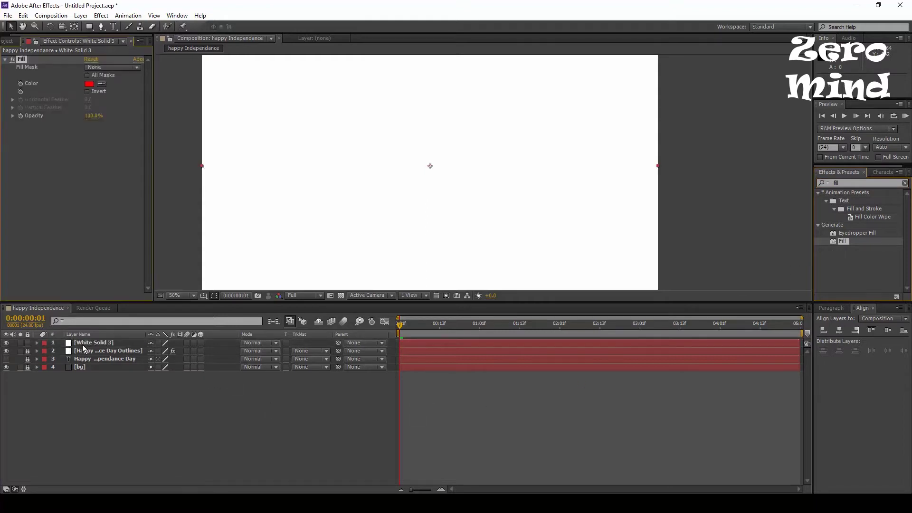
left_click(89, 86)
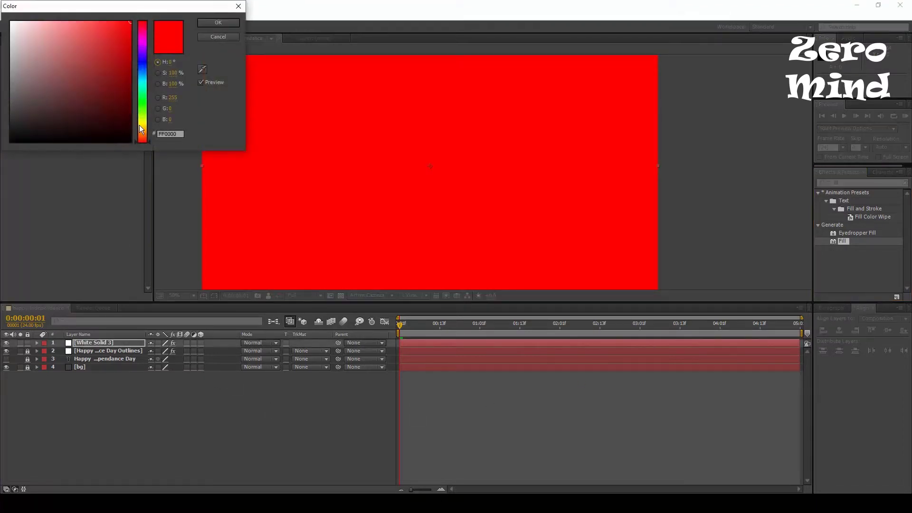
left_click_drag(142, 139, 142, 130)
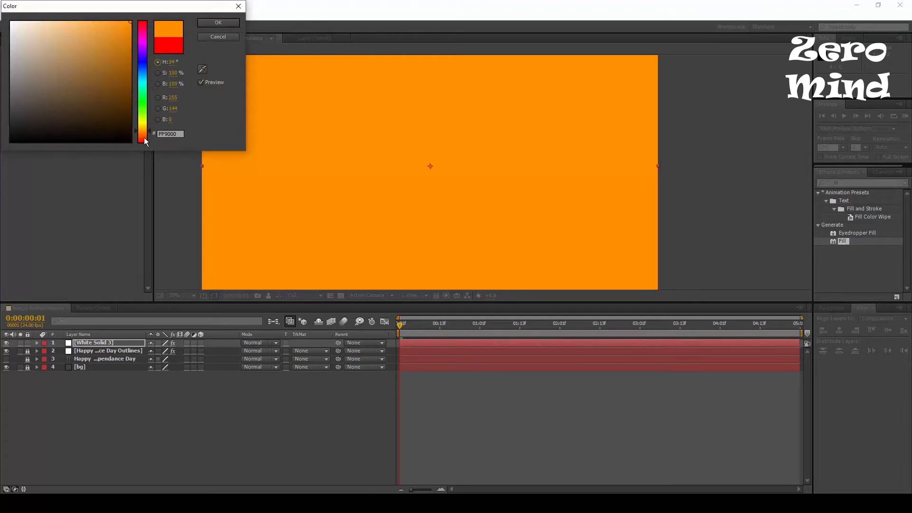
left_click(142, 135)
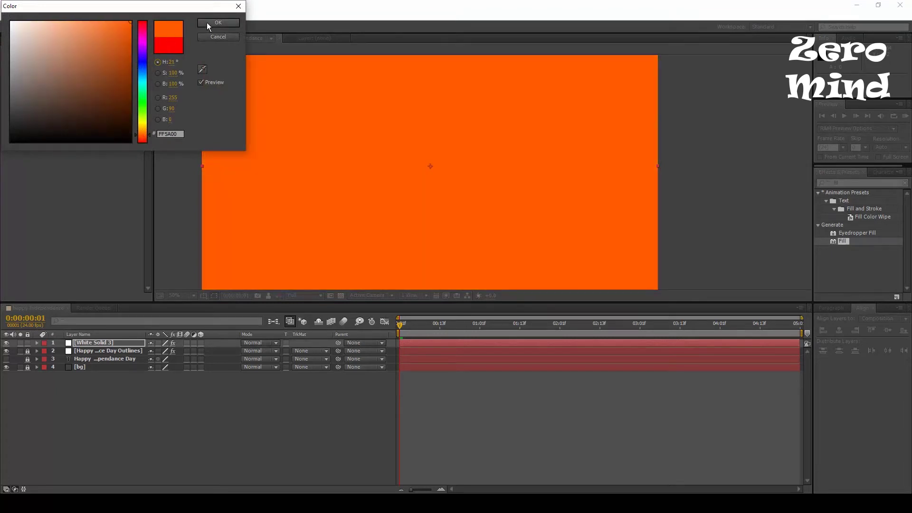
left_click(207, 23)
key("comma")
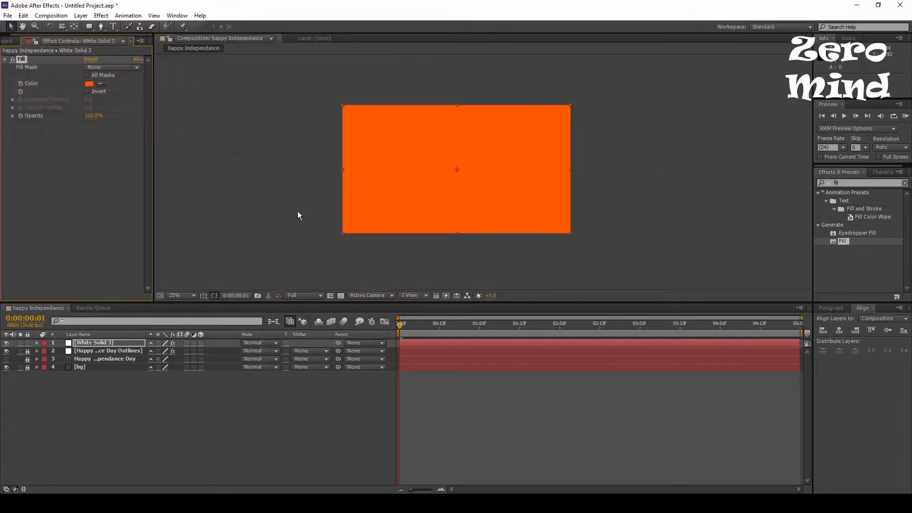
Step: Mask the orange solid into a thin band across the middle line and duplicate it
double_click(90, 27)
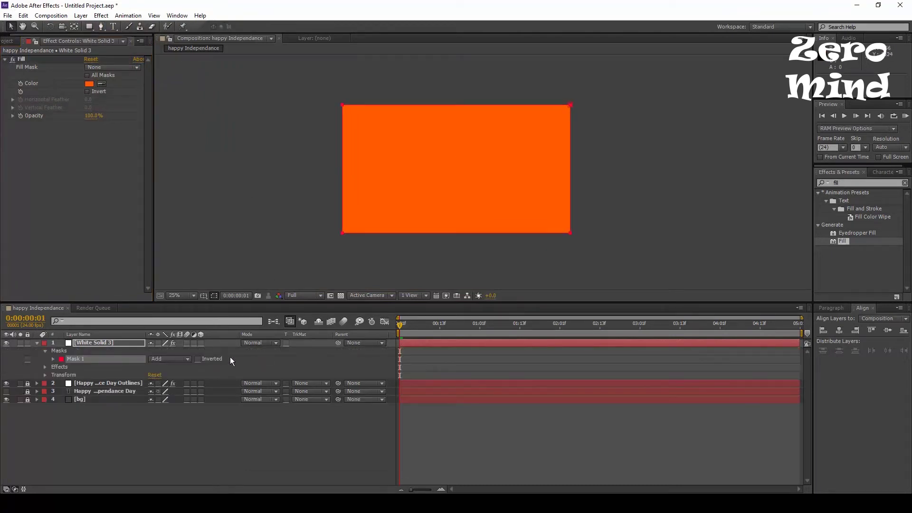
left_click(347, 108)
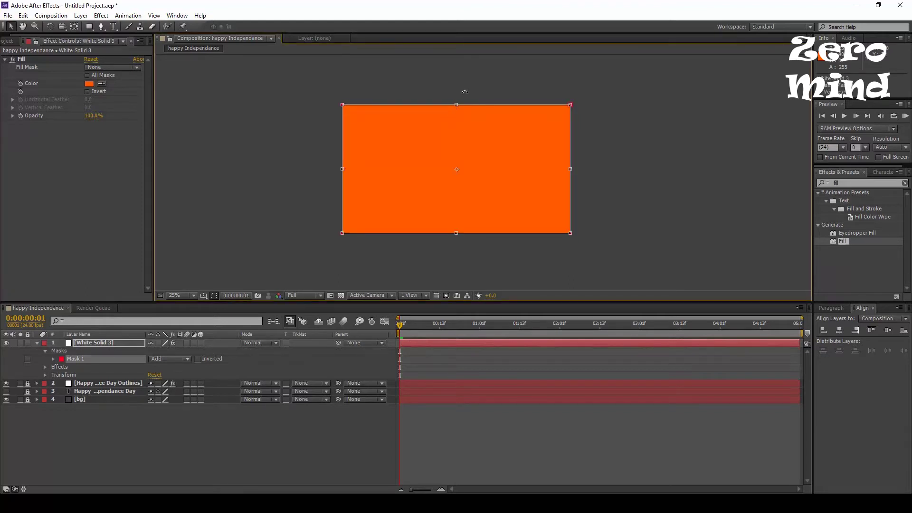
left_click_drag(456, 105, 456, 168)
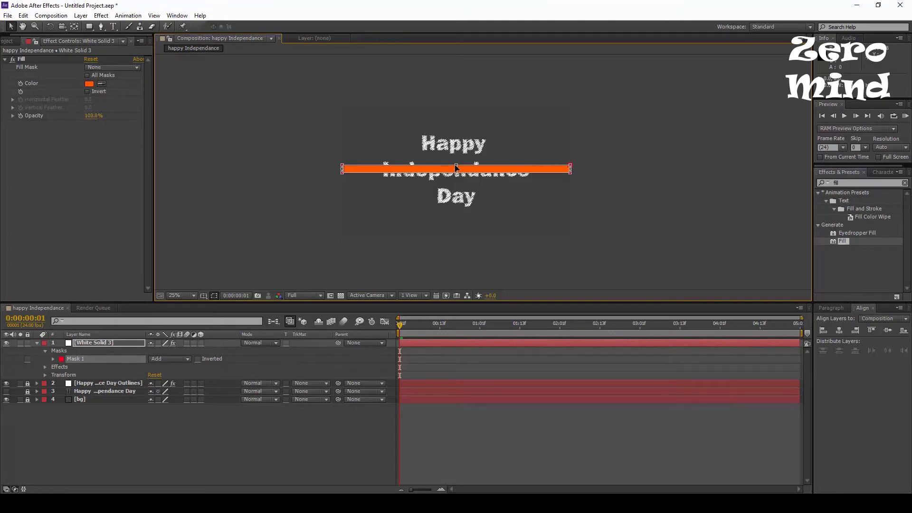
key("period")
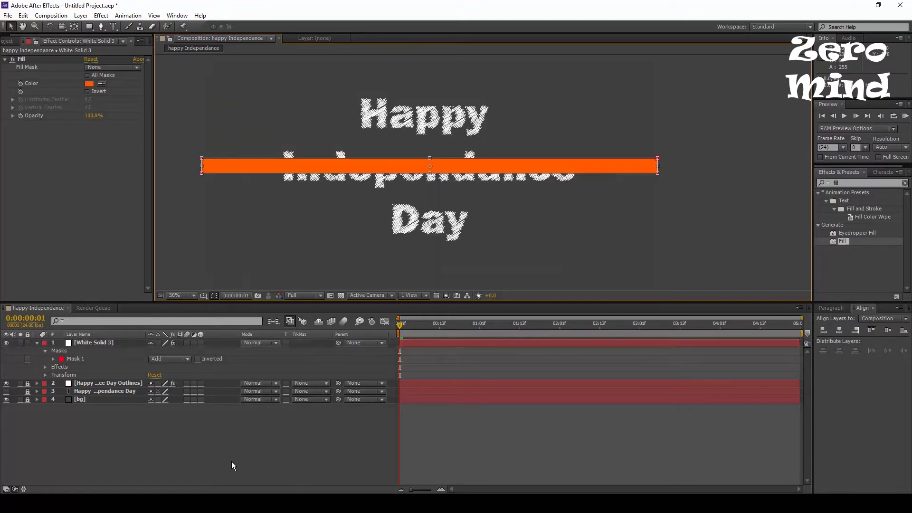
left_click(104, 344)
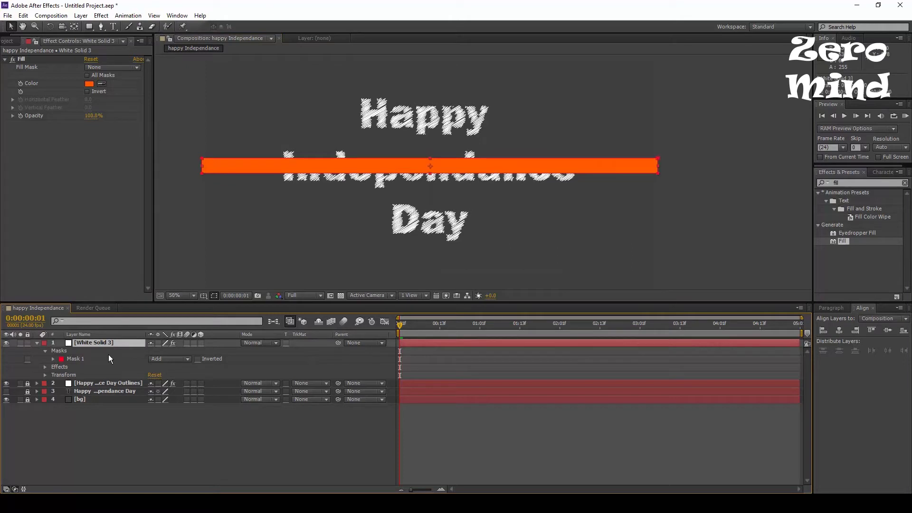
key("ctrl+d")
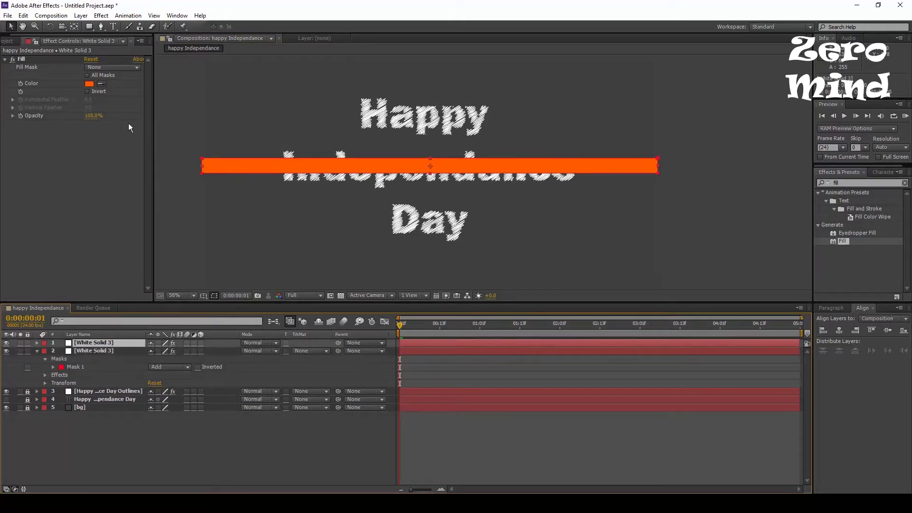
Step: Move the duplicate band up so it sits just above the original
key("shift+Up")
key("shift+Up")
key("shift+Up")
key("shift+Up")
key("shift+Up")
key("shift+Up")
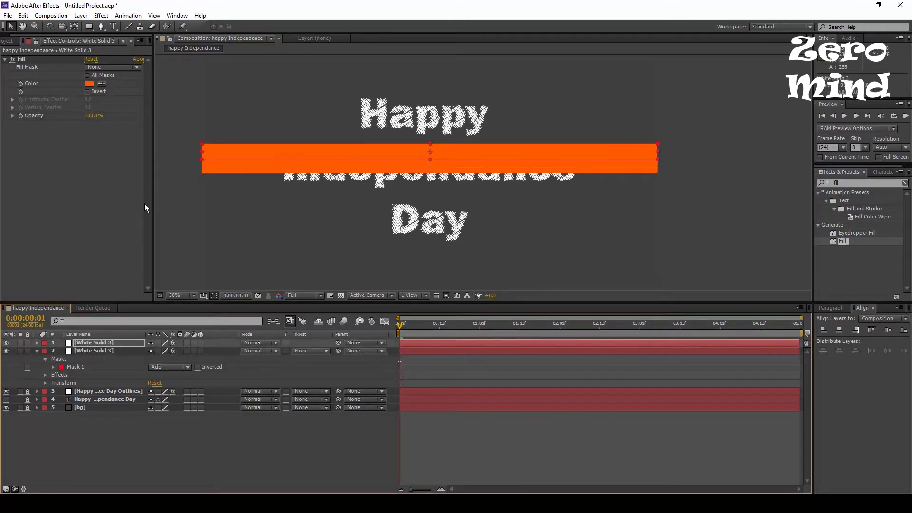
key("shift+Up")
key("shift+Up")
key("Down")
key("Down")
key("Down")
key("Down")
key("Down")
key("Down")
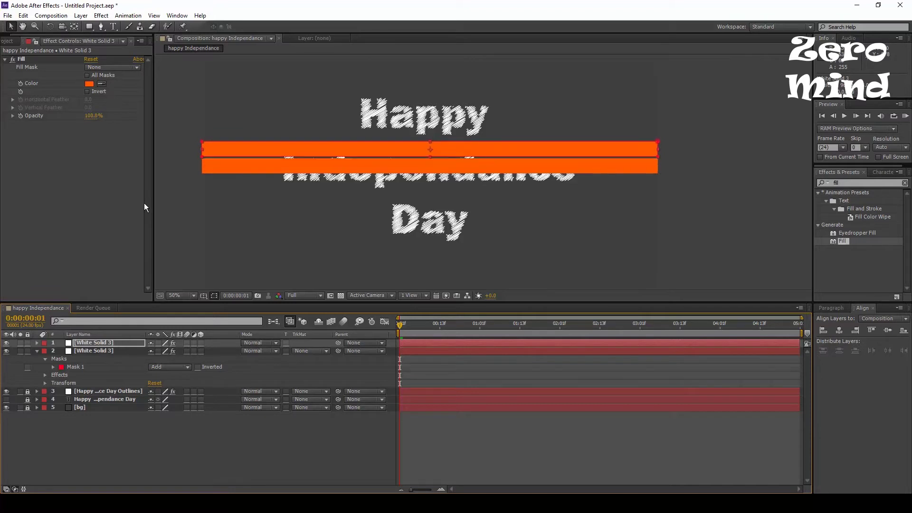
key("Down")
key("Down")
key("Down")
key("Down")
key("Down")
key("Down")
key("Down")
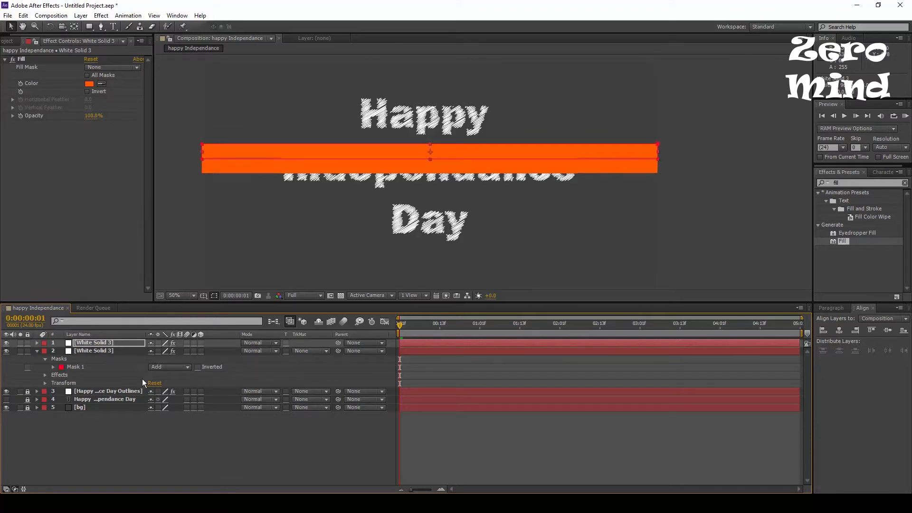
Step: Duplicate a third band and nudge it below, so all three bands touch
key("ctrl+d")
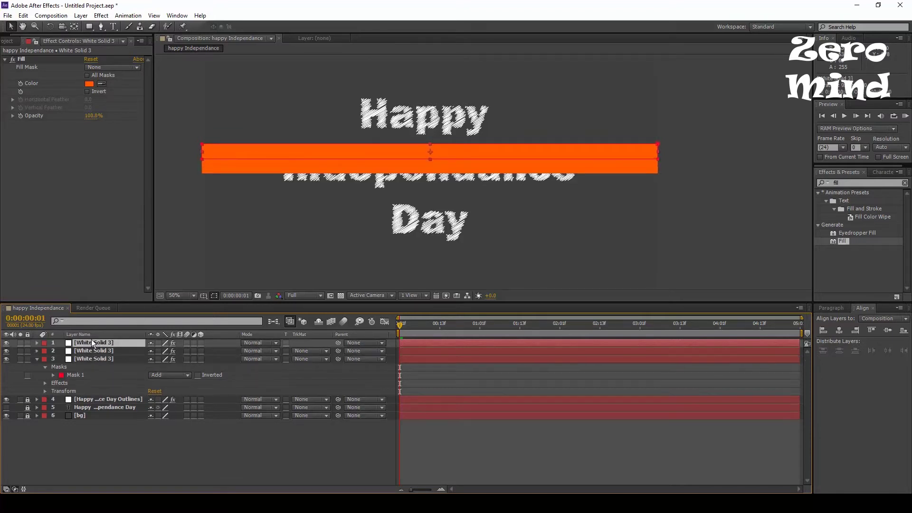
key("shift+Down")
key("shift+Down")
key("shift+Down")
key("shift+Down")
key("shift+Down")
key("shift+Down")
key("shift+Down")
key("shift+Down")
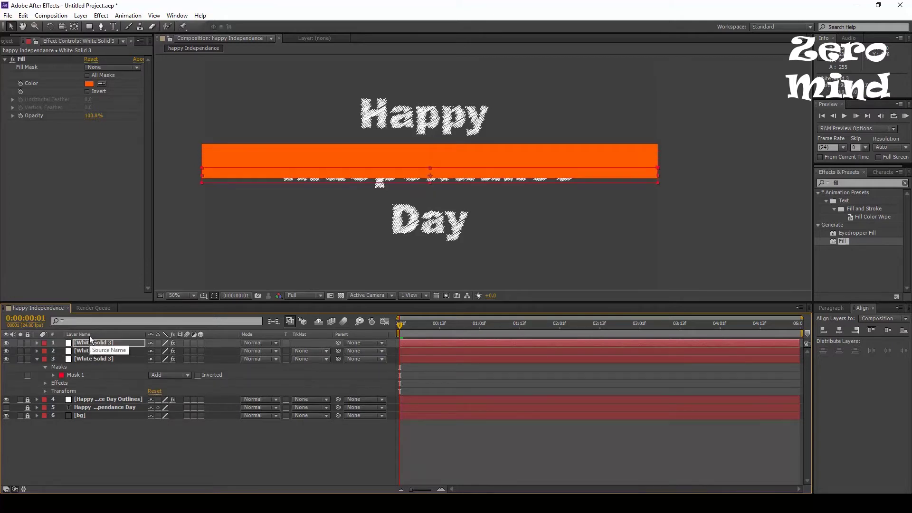
key("shift+Down")
key("shift+Down")
key("shift+Down")
key("shift+Down")
key("shift+Down")
key("shift+Down")
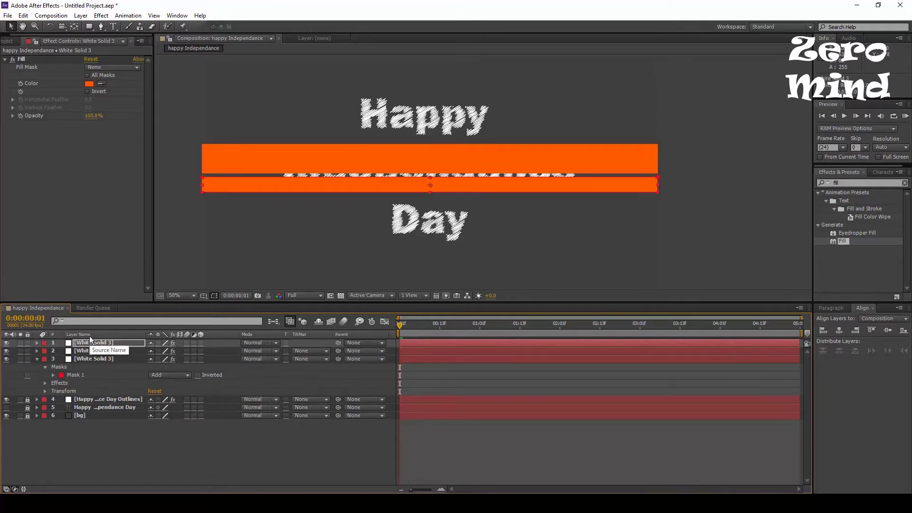
key("shift+Up")
key("shift+Up")
key("Down")
key("Down")
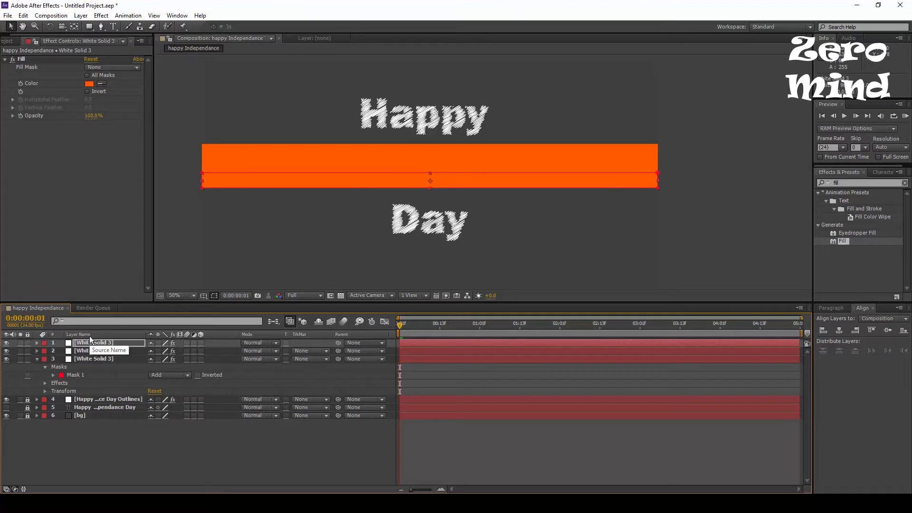
key("Down")
key("Down")
key("Down")
key("Down")
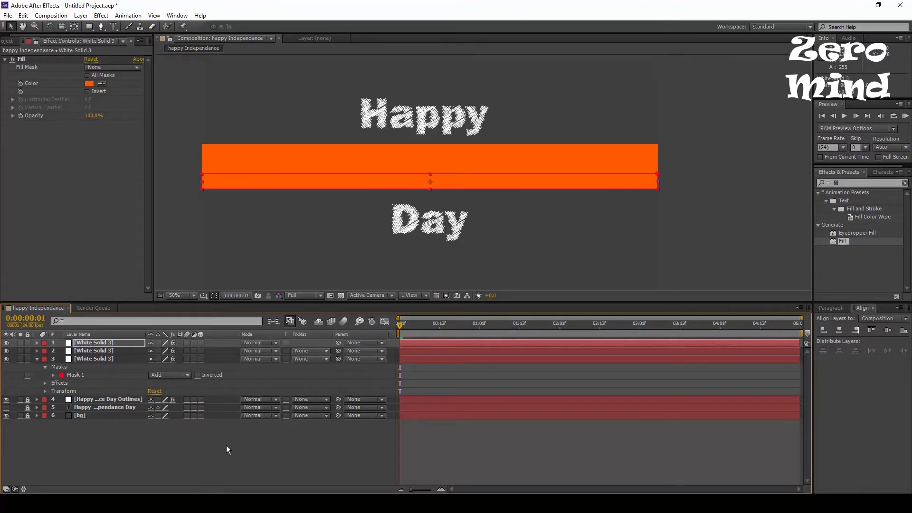
left_click(226, 445)
left_click(318, 166)
key("Down")
key("Down")
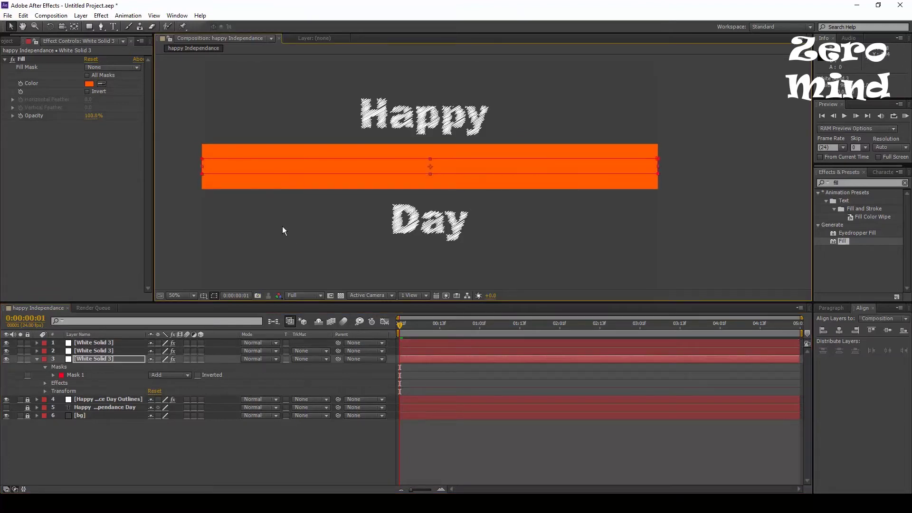
key("Down")
key("Down")
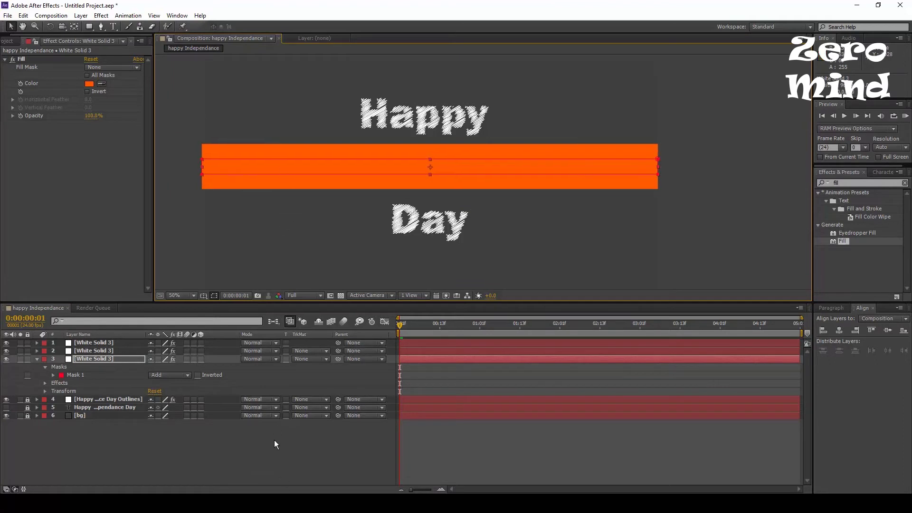
left_click(275, 439)
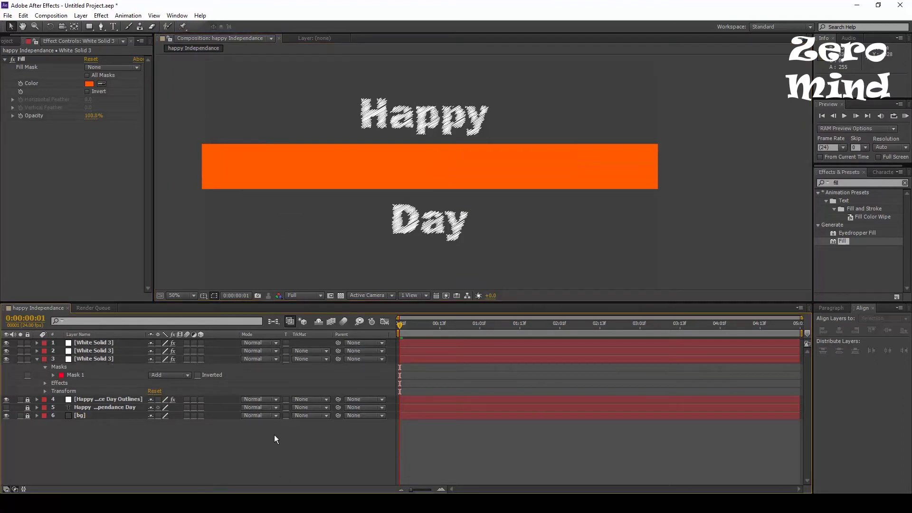
Step: Change the bottom band's fill colour to dark green
left_click(98, 343)
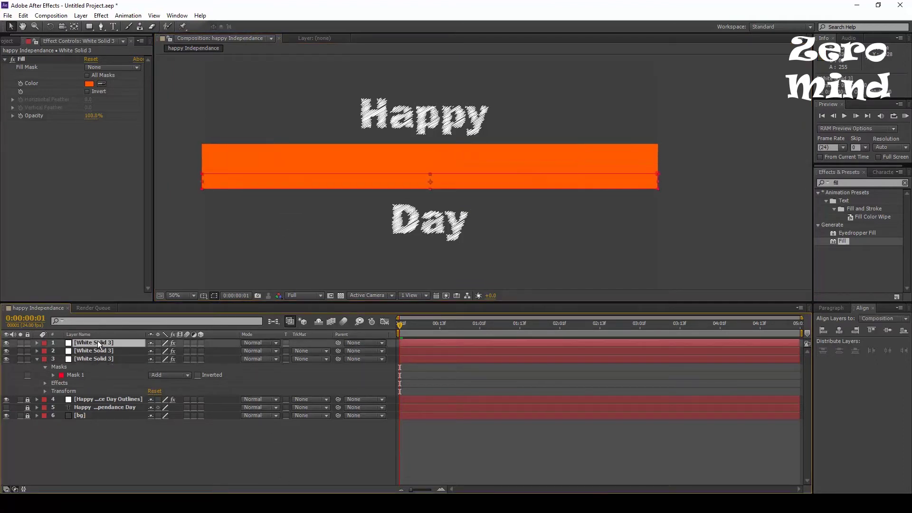
left_click(89, 84)
left_click(143, 111)
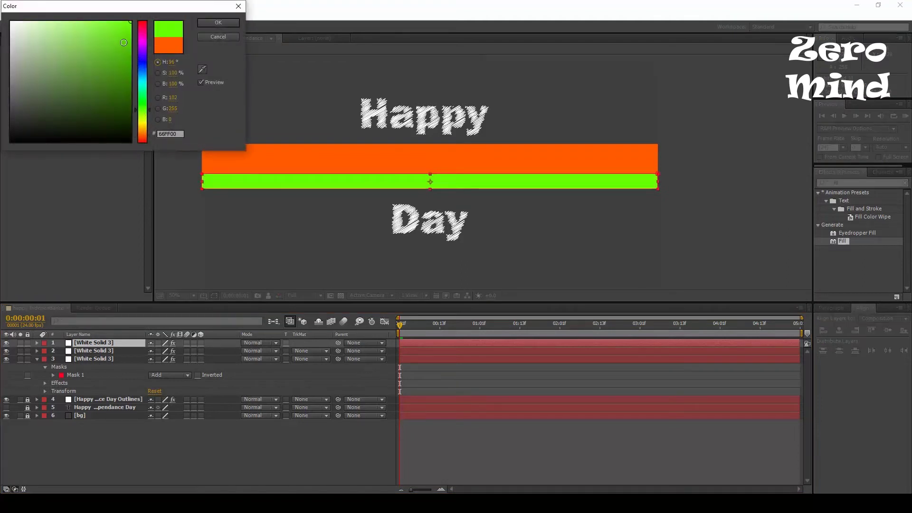
left_click(143, 105)
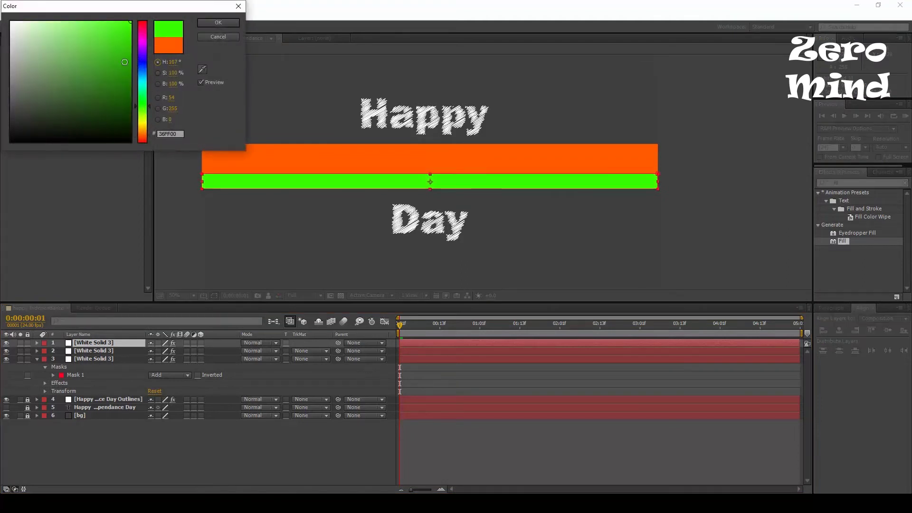
left_click(129, 52)
left_click(204, 23)
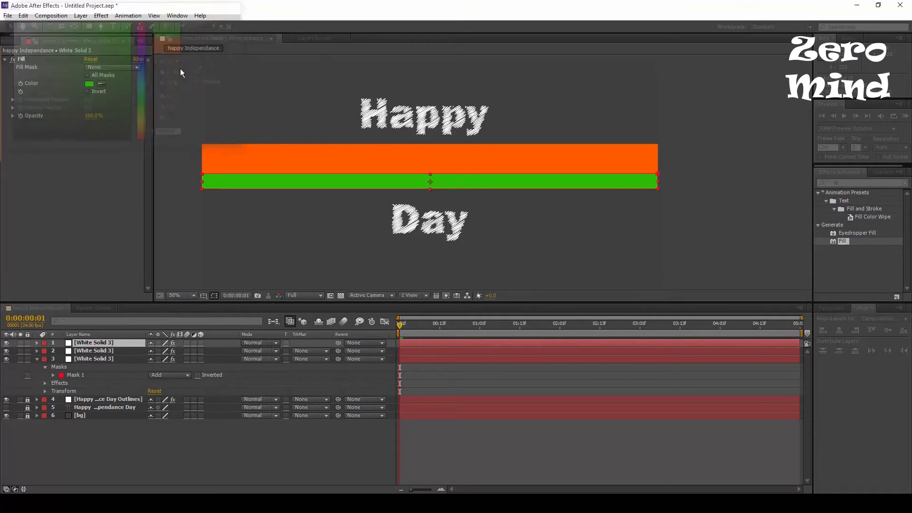
Step: Change the middle band's fill colour to white and collapse its layer properties
left_click(90, 352)
left_click(92, 359)
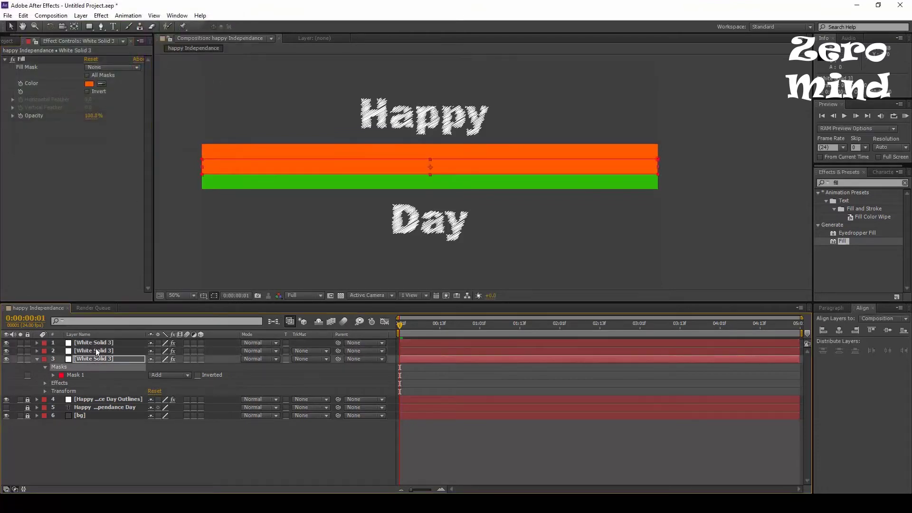
left_click(88, 85)
left_click(17, 21)
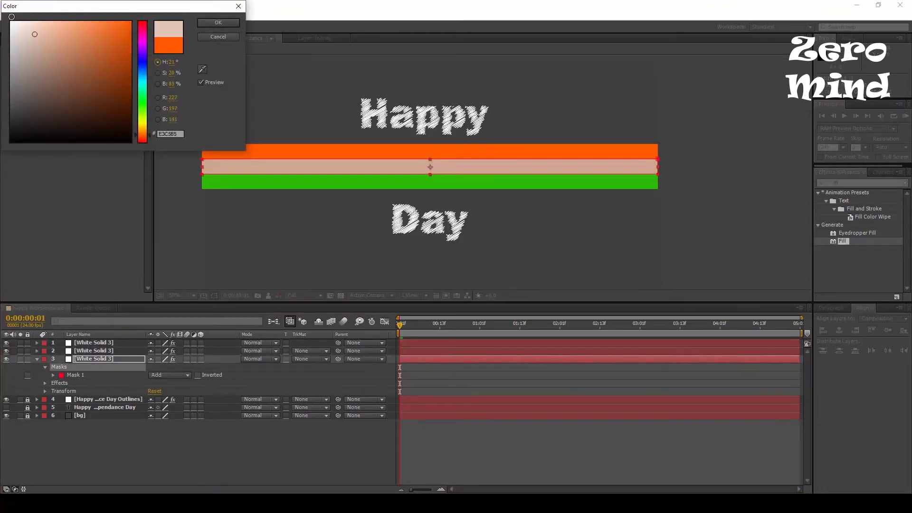
left_click(218, 23)
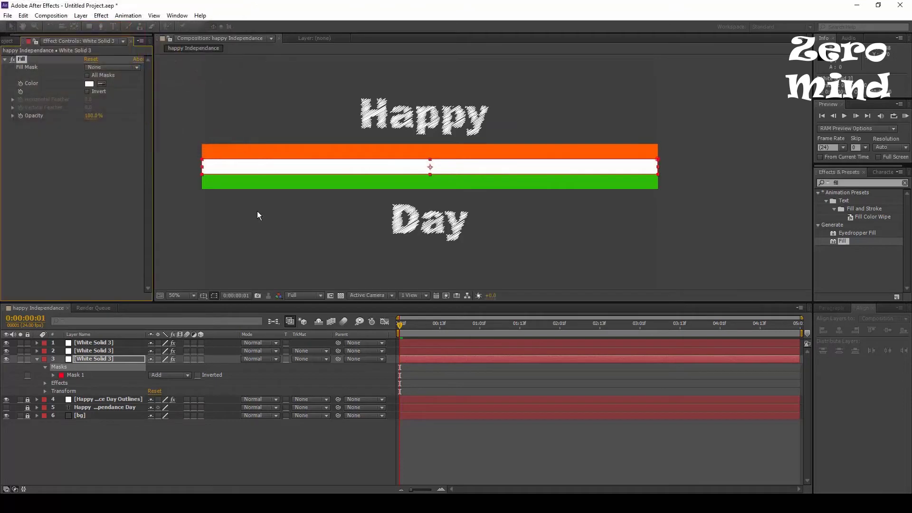
left_click(308, 450)
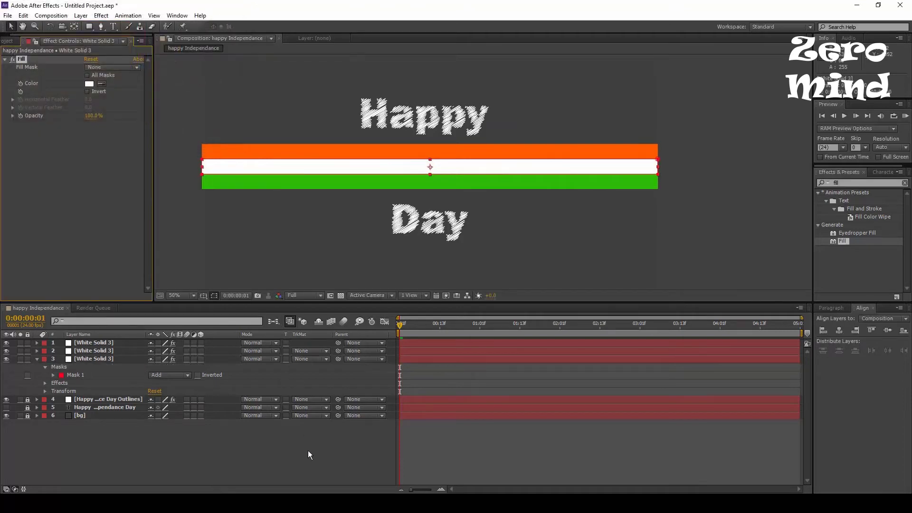
left_click(37, 359)
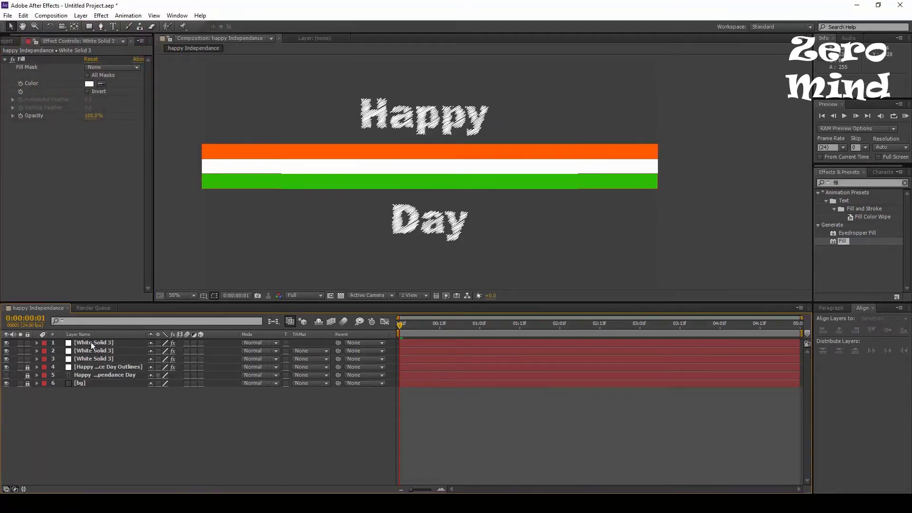
Step: Pre-compose the three White Solid band layers into a composition named 'flag' and open it
left_click(91, 342)
left_click(92, 351, "ctrl")
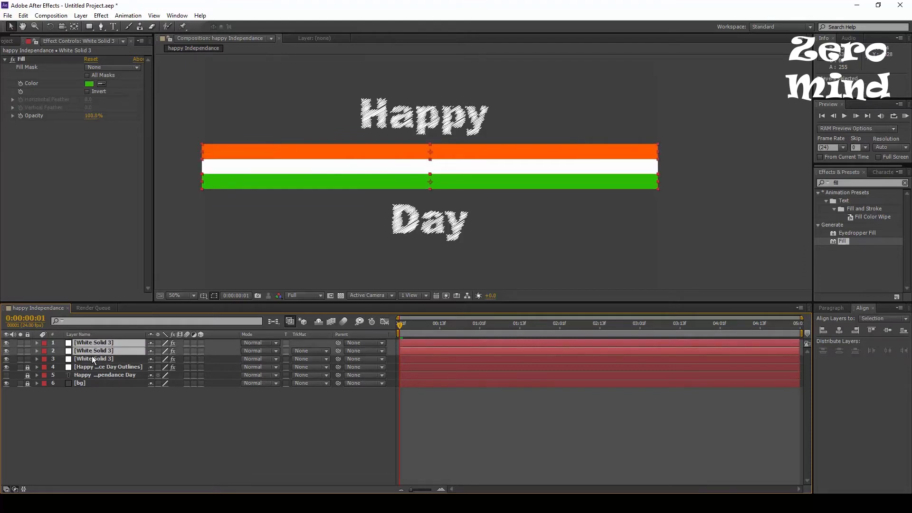
left_click(92, 359, "ctrl")
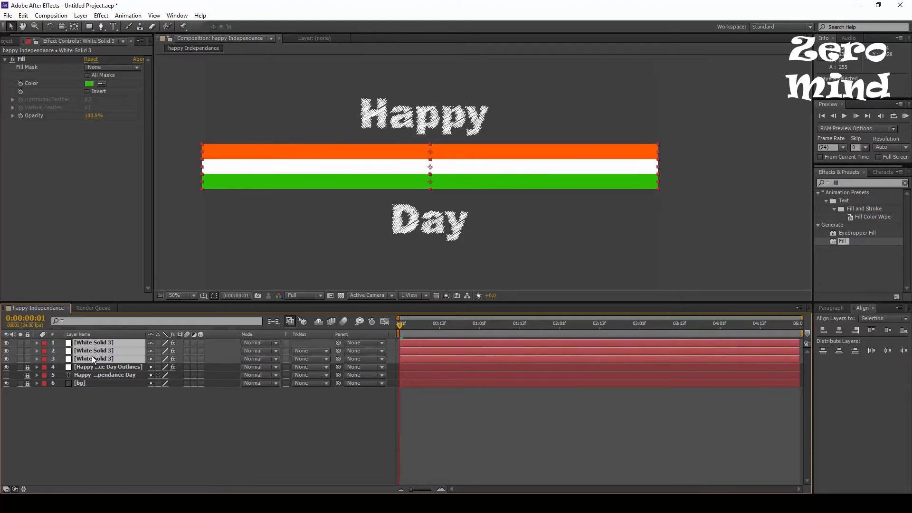
left_click(81, 15)
left_click(136, 359)
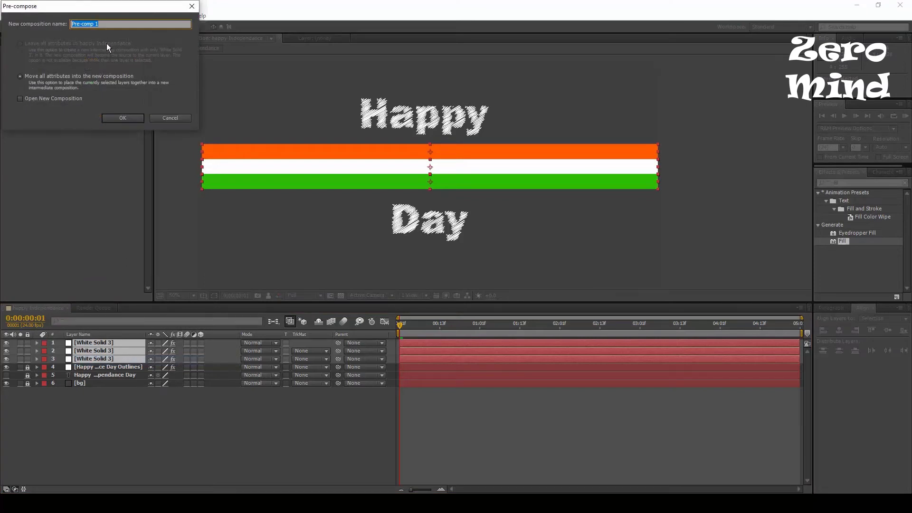
type("flag")
left_click(110, 120)
left_click(83, 343)
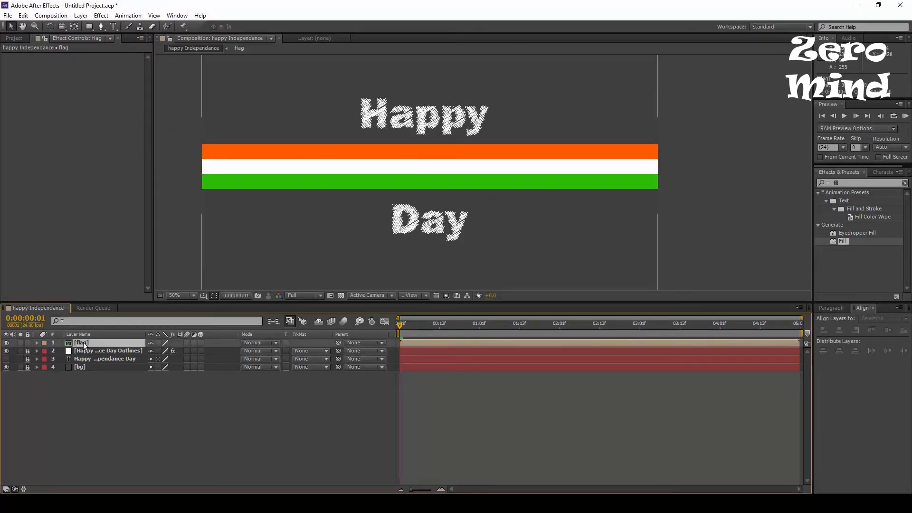
double_click(85, 343)
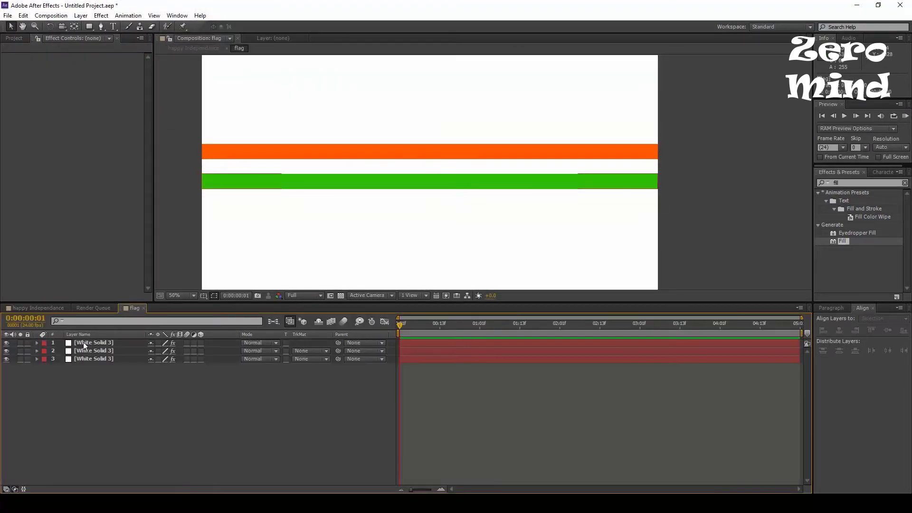
Step: Turn on the transparency grid and pre-compose all three stripe solids into 'flag wave wrap'
scroll(459, 180, "down", 2)
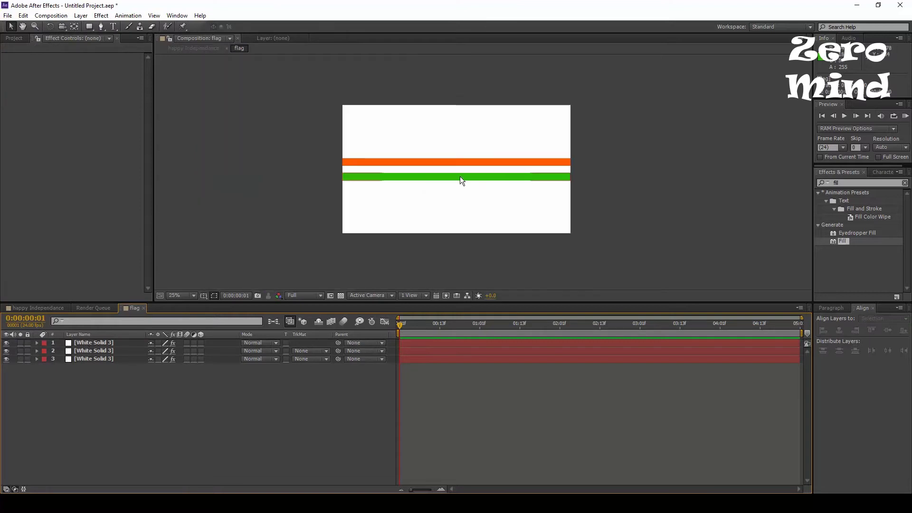
left_click(341, 296)
scroll(554, 171, "up", 2)
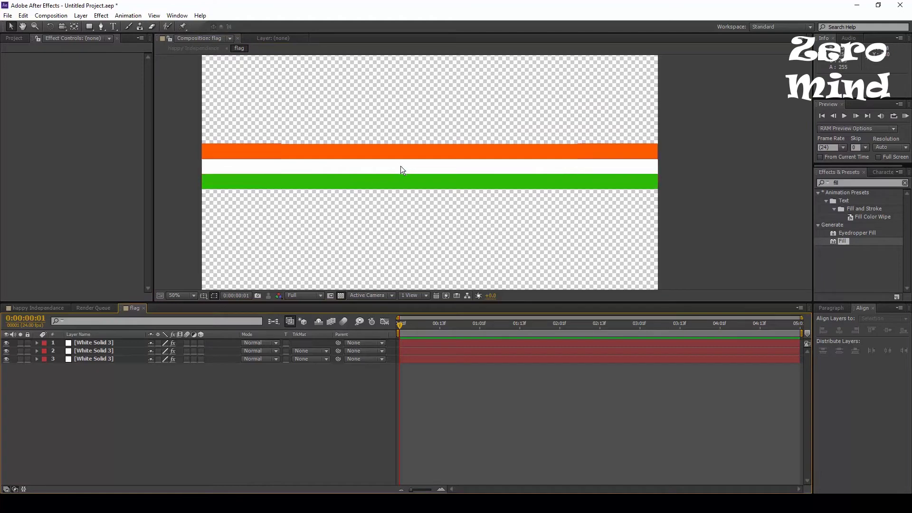
key("ctrl+a")
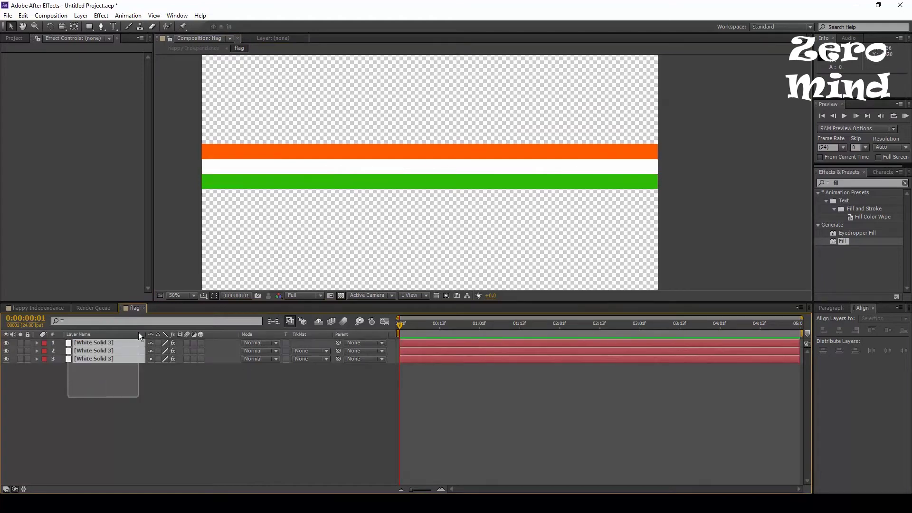
key("ctrl+shift+c")
type("flag wave wrap")
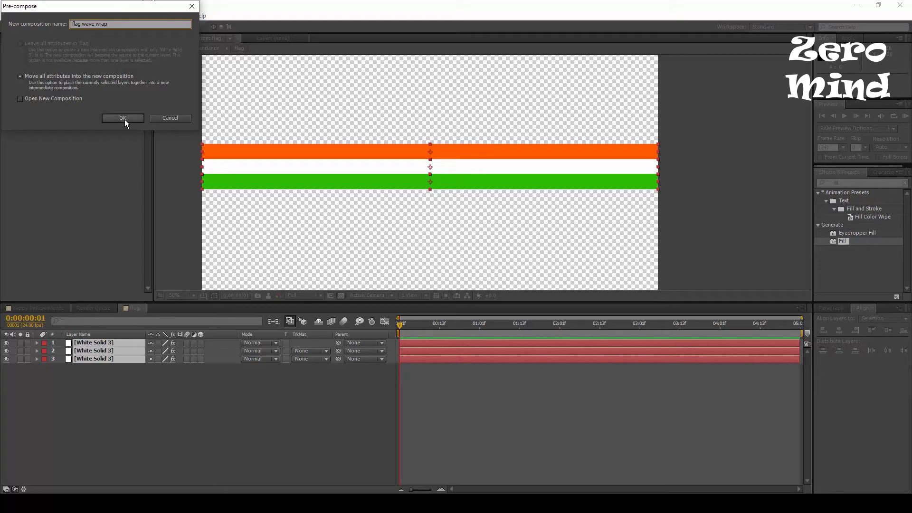
left_click(125, 119)
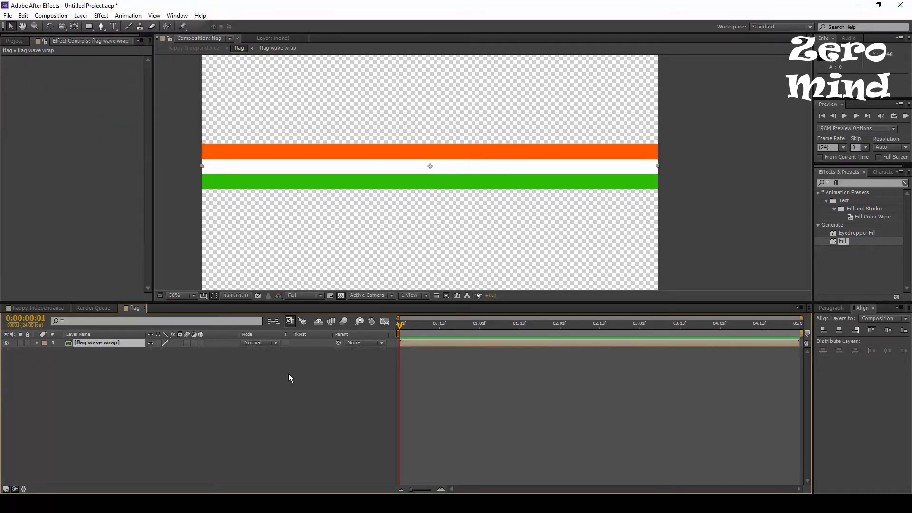
Step: Apply the Distort > Wave Warp effect to the flag wave wrap layer
left_click(100, 17)
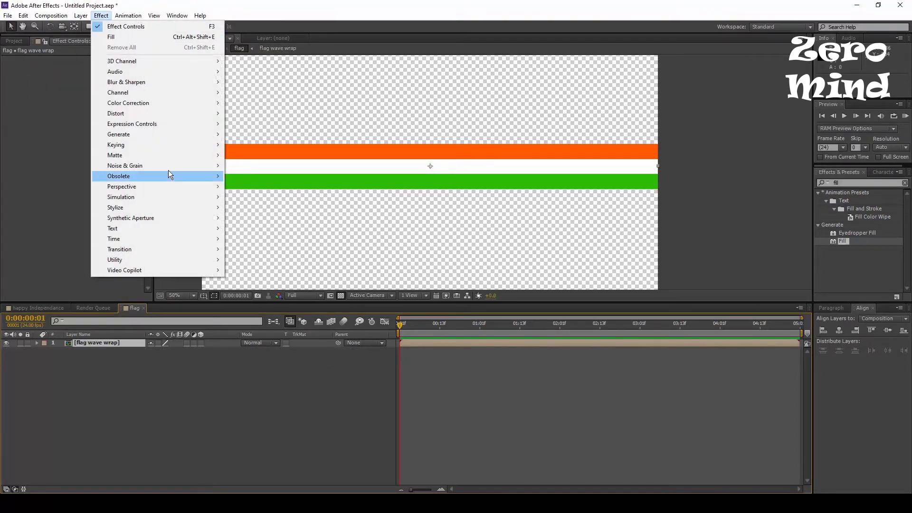
mouse_move(158, 135)
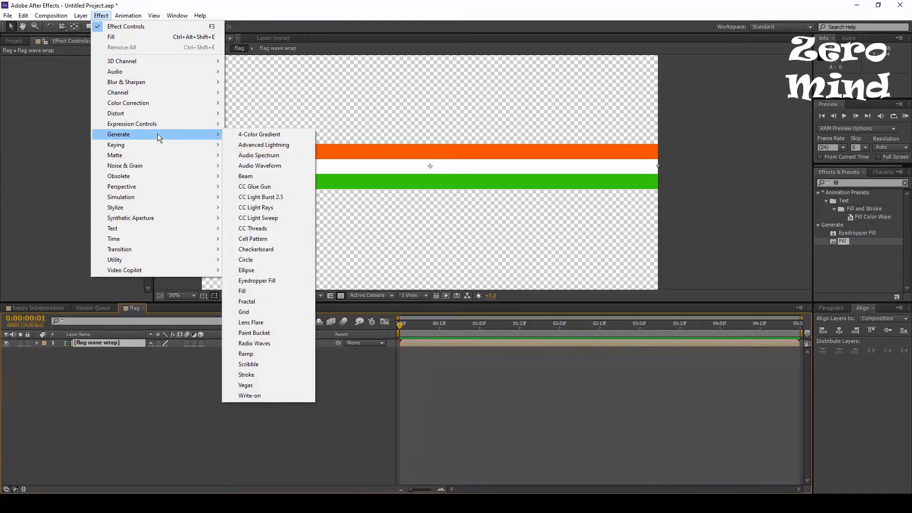
mouse_move(156, 115)
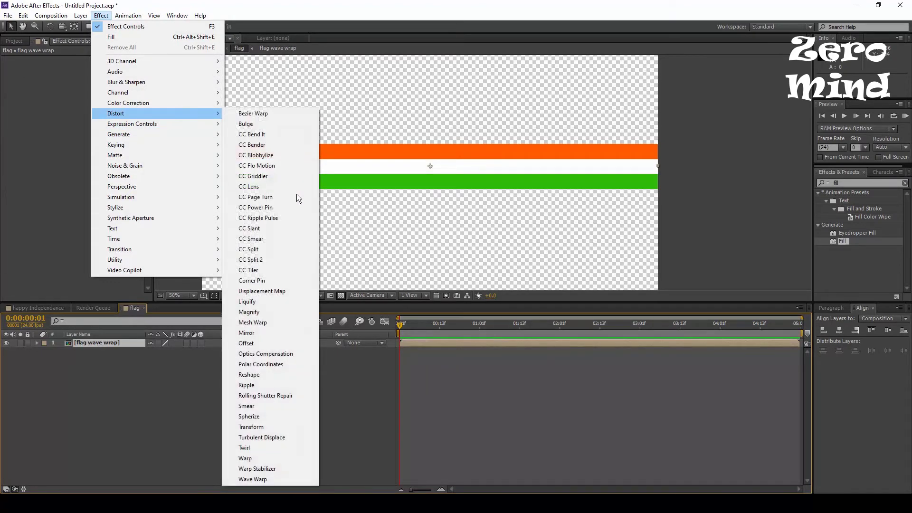
left_click(258, 480)
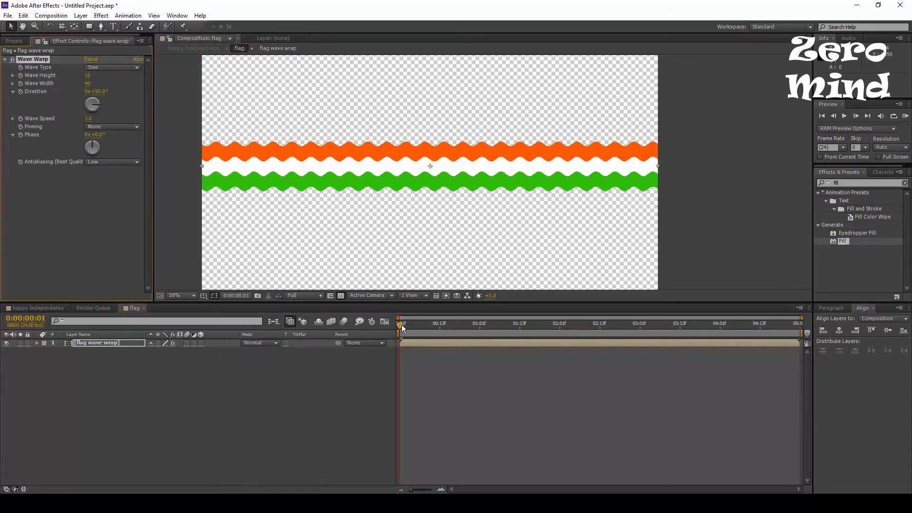
left_click(452, 325)
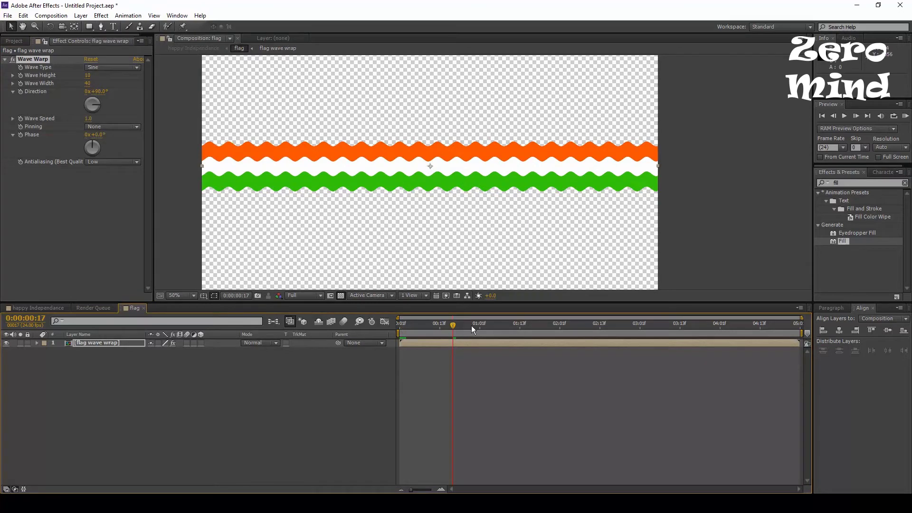
key("Home")
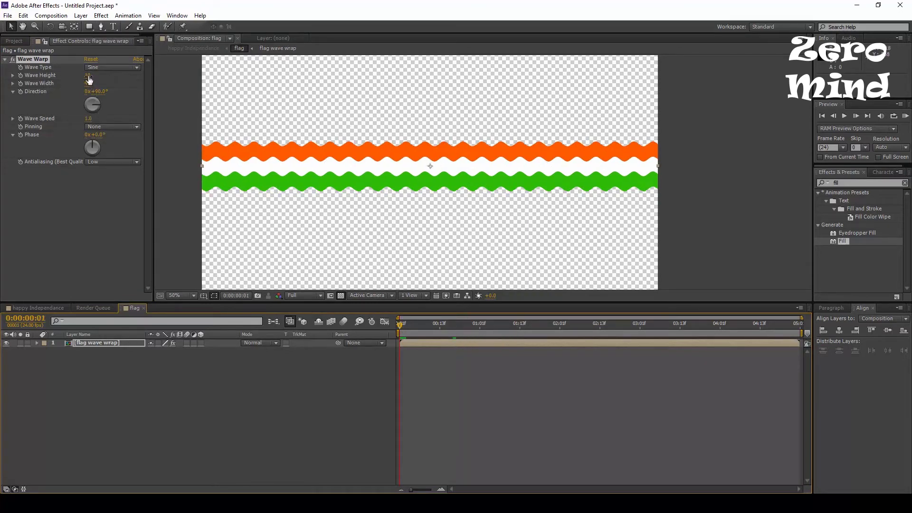
Step: Set the Wave Warp's Wave Height to 10
left_click_drag(88, 80, 131, 76)
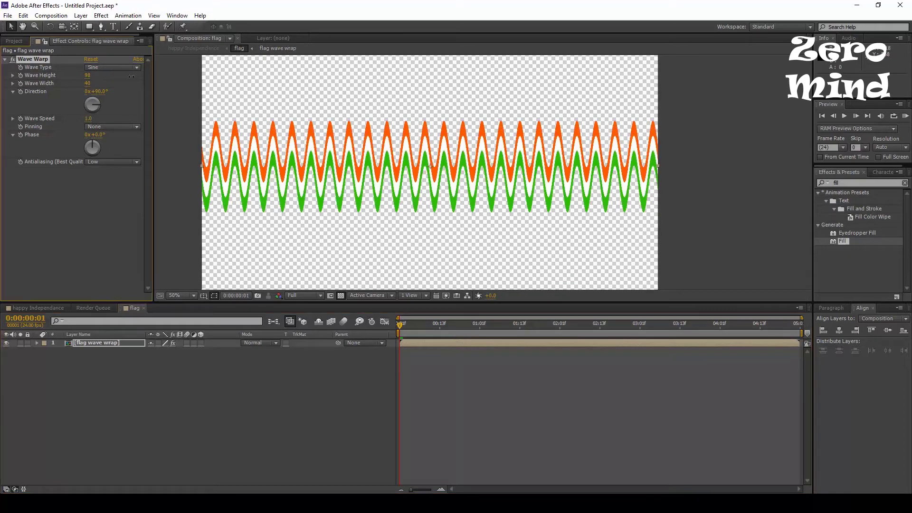
left_click(90, 77)
type("0")
left_click(97, 172)
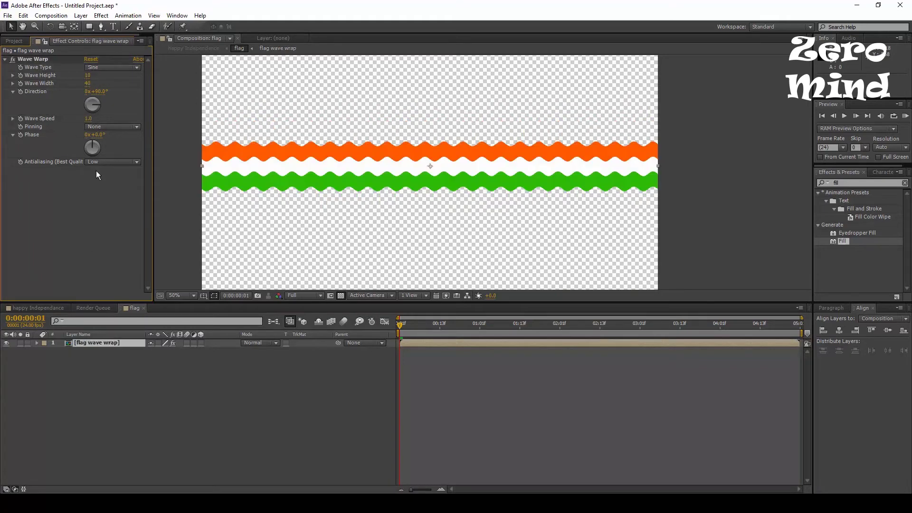
Step: Set Wave Width to 81 and Wave Speed to 2.0, previewing the waving flag
left_click_drag(88, 83, 309, 111)
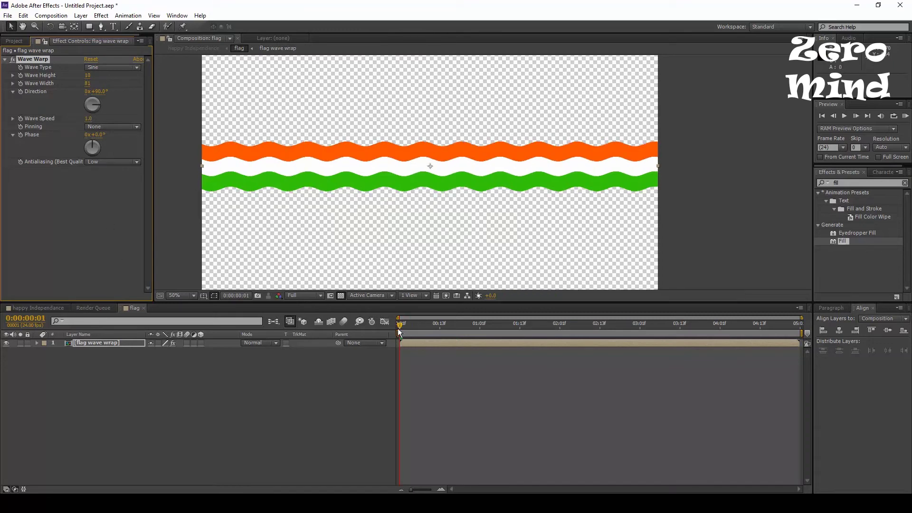
key("KP_0")
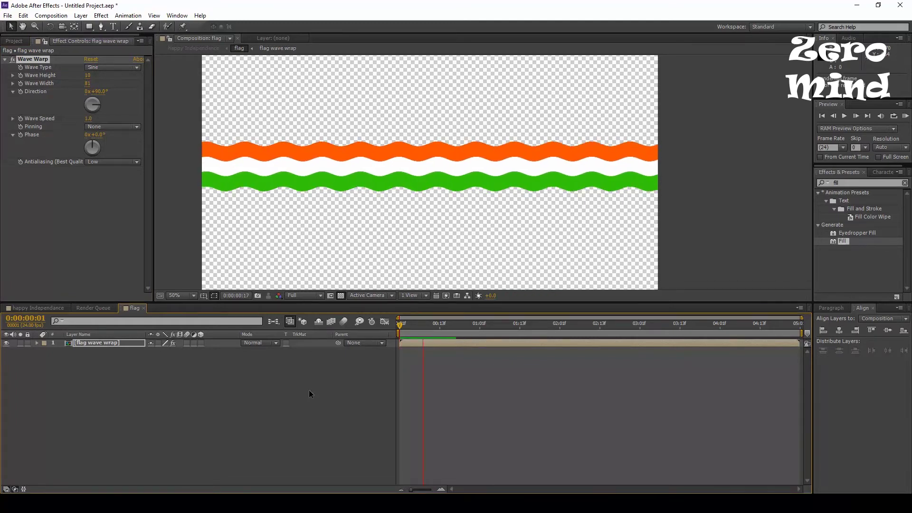
key("space")
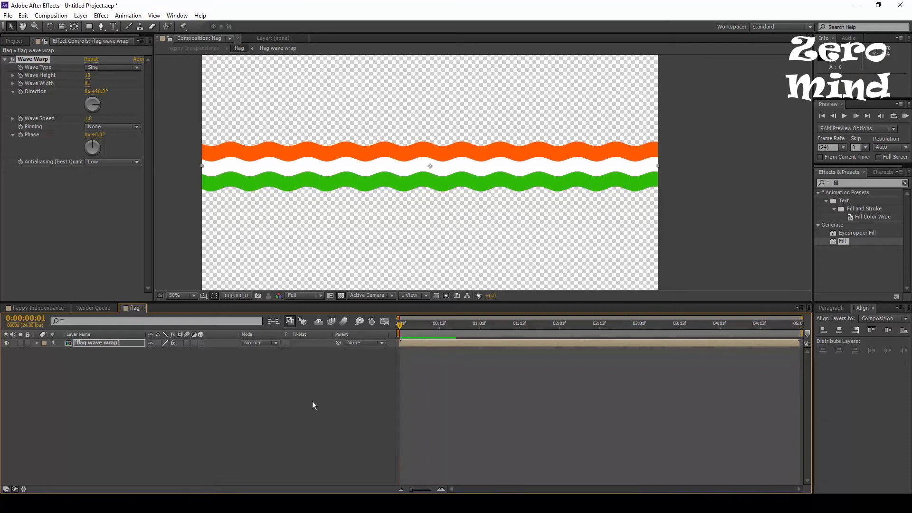
left_click(87, 118)
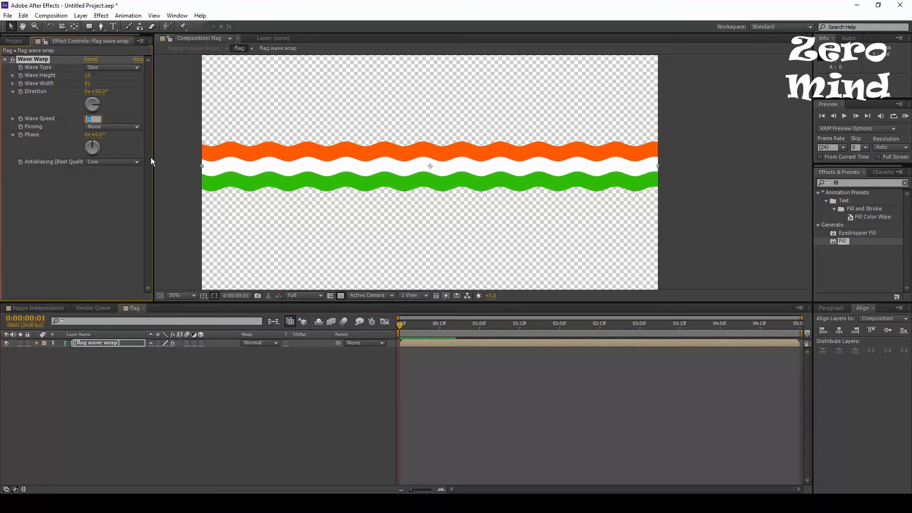
type("2.")
key("Return")
key("space")
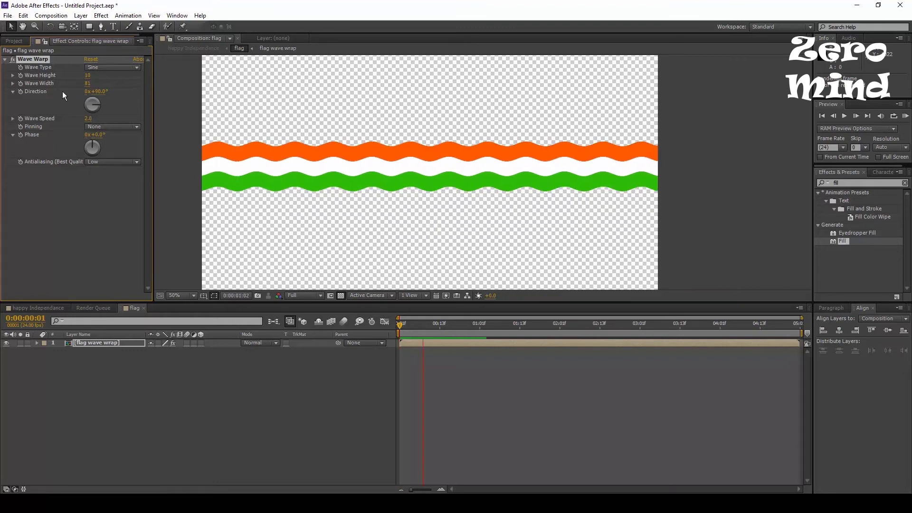
Step: Close the flag timeline and Render Queue to return to the happy Independance composition
left_click(281, 403)
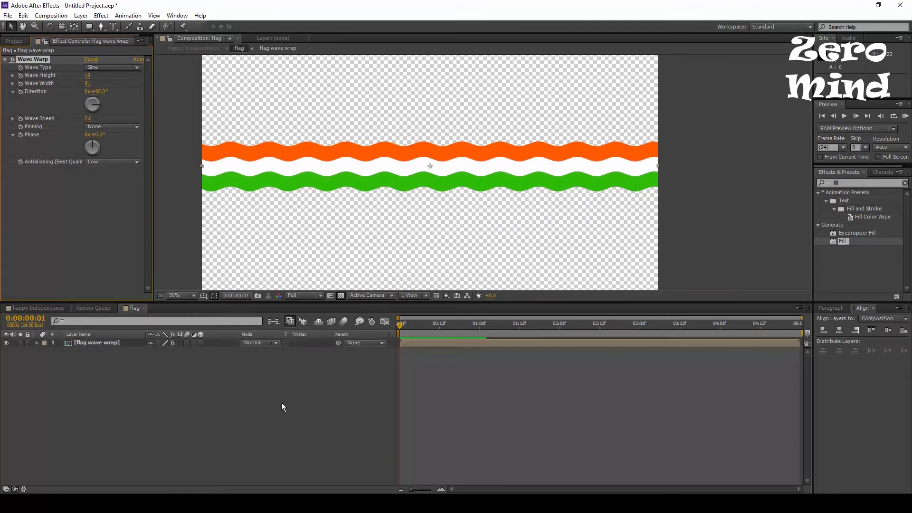
left_click(145, 308)
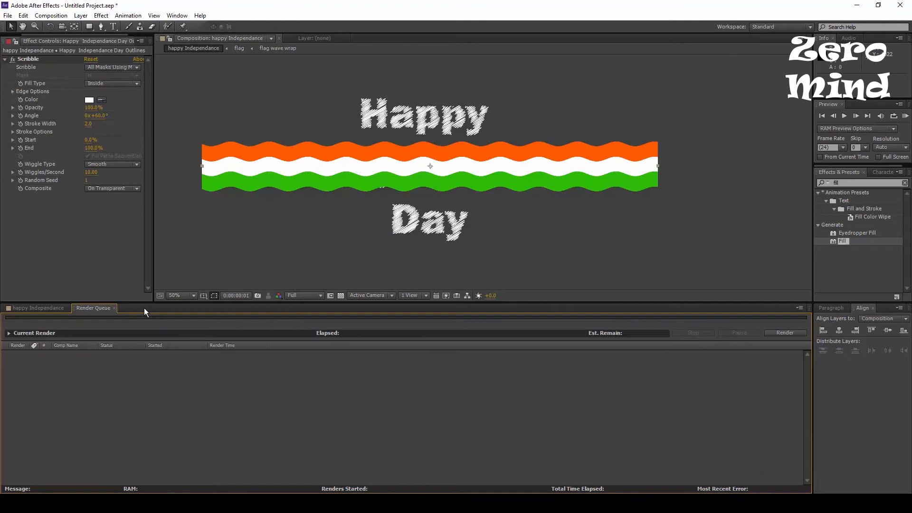
left_click(115, 307)
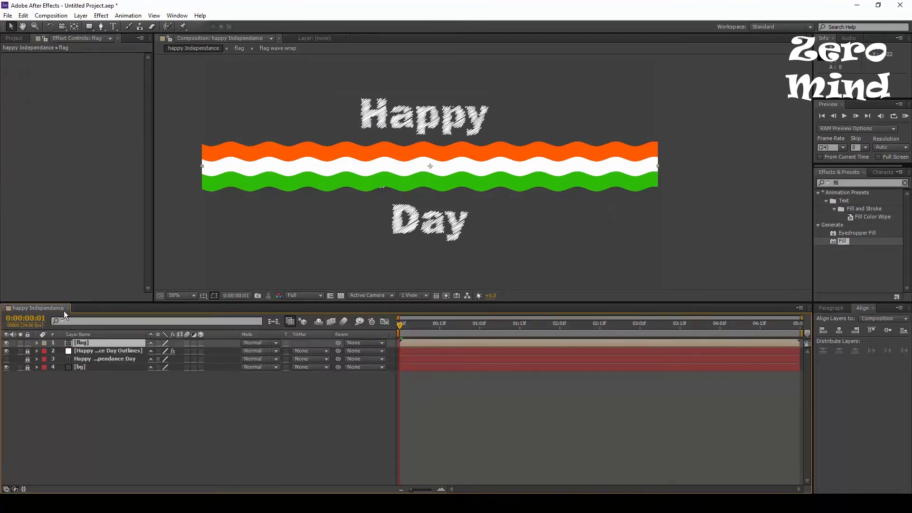
left_click(175, 412)
left_click(94, 345)
Step: Set the Outlines text layer's track matte to the flag's alpha and move flag below it
left_click(86, 351)
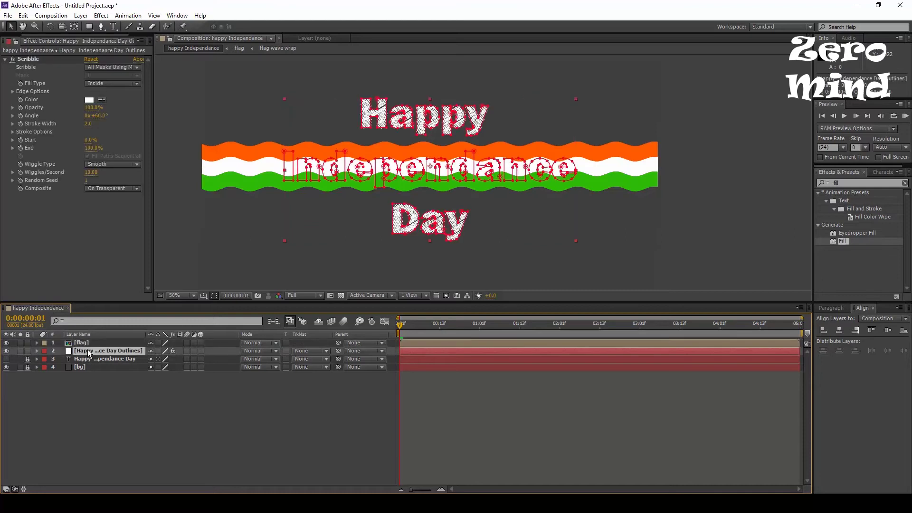
left_click(306, 351)
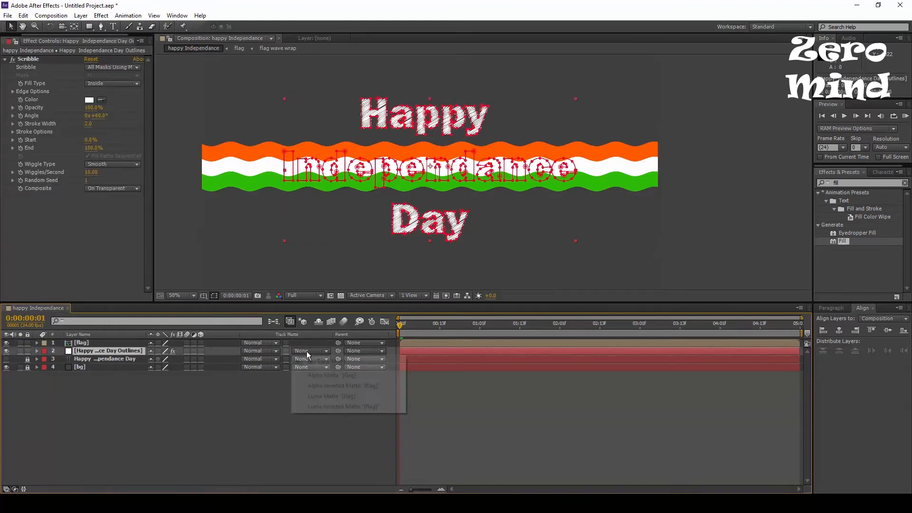
left_click(318, 375)
left_click_drag(93, 343, 93, 355)
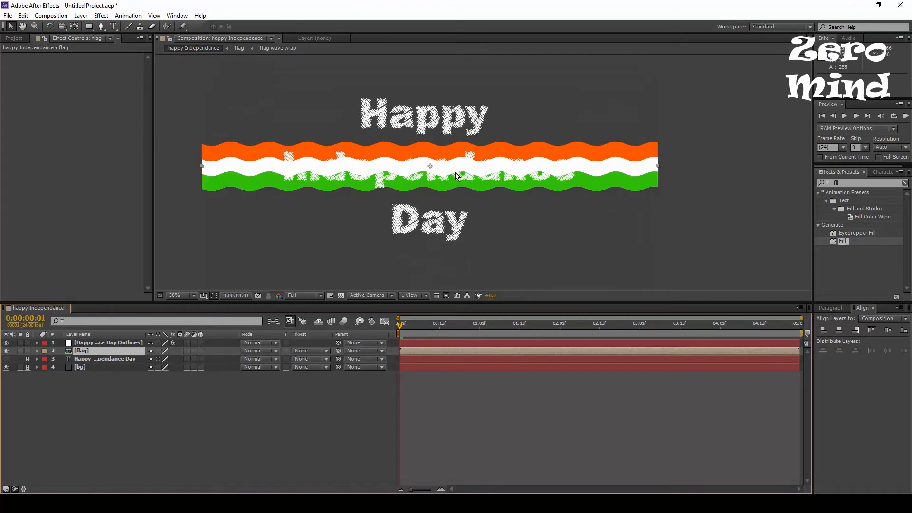
Step: Set the flag layer's Scale to 80% and collapse its properties
key("s")
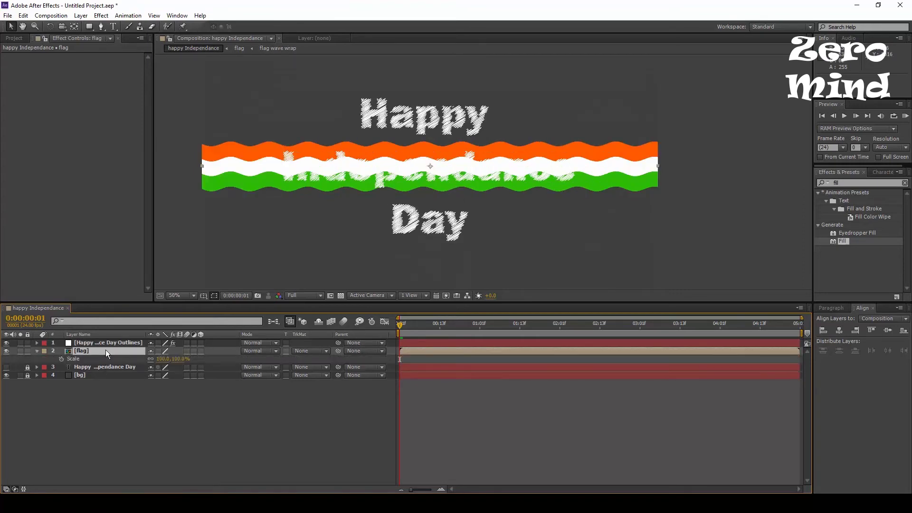
left_click(160, 359)
type("90")
key("Return")
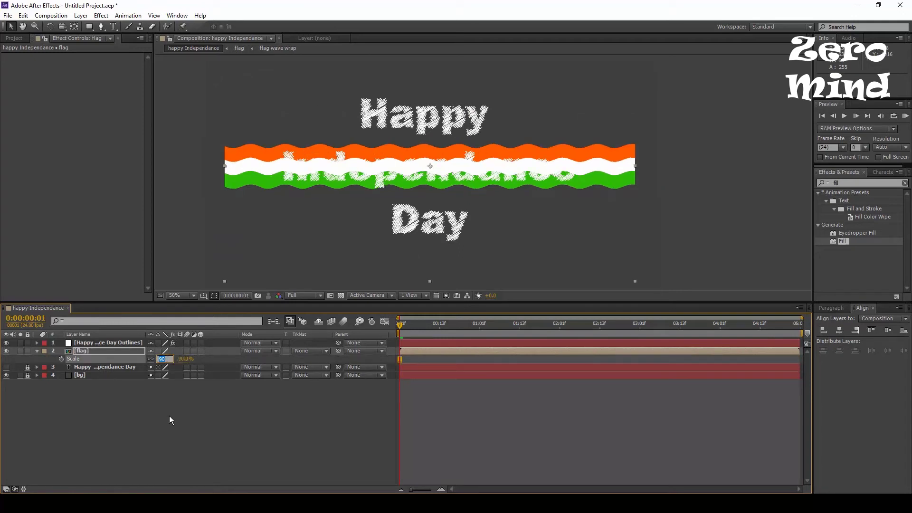
key("Return")
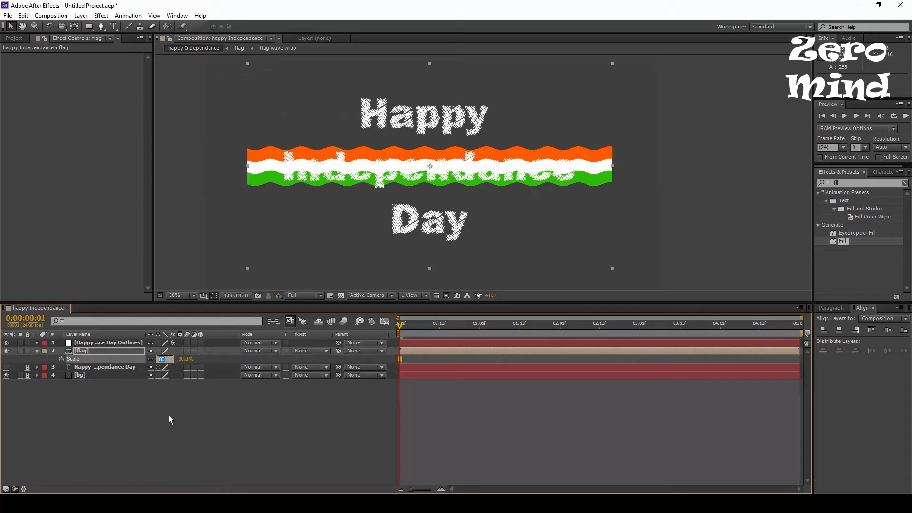
left_click(188, 438)
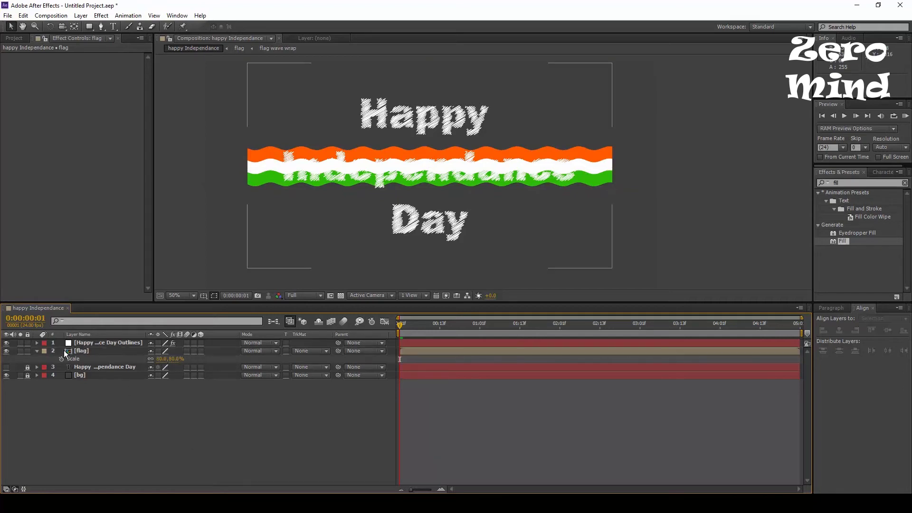
left_click(36, 352)
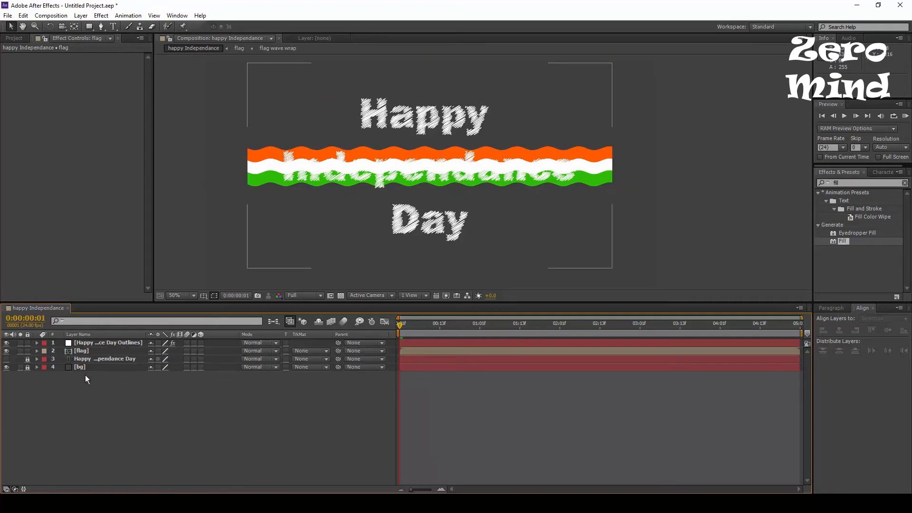
left_click(92, 351)
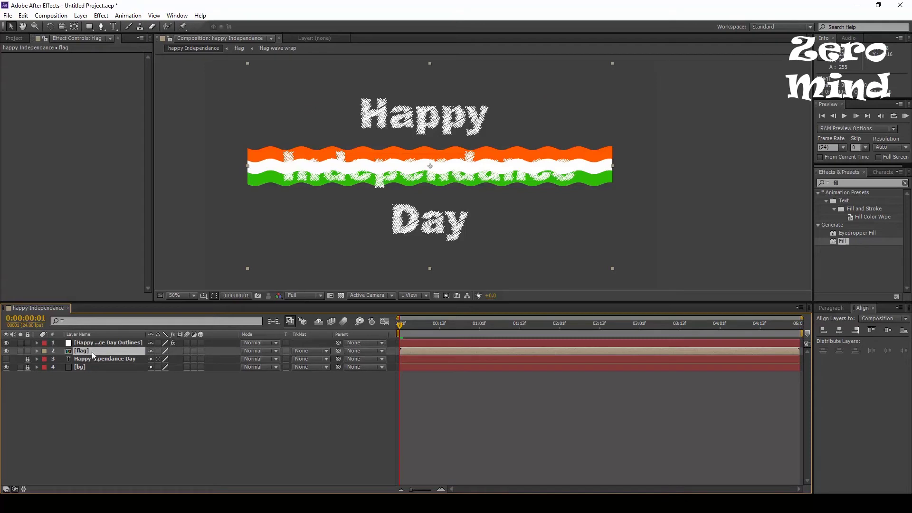
Step: Duplicate the flag layer and nudge the copy up behind the word Happy
key("ctrl+d")
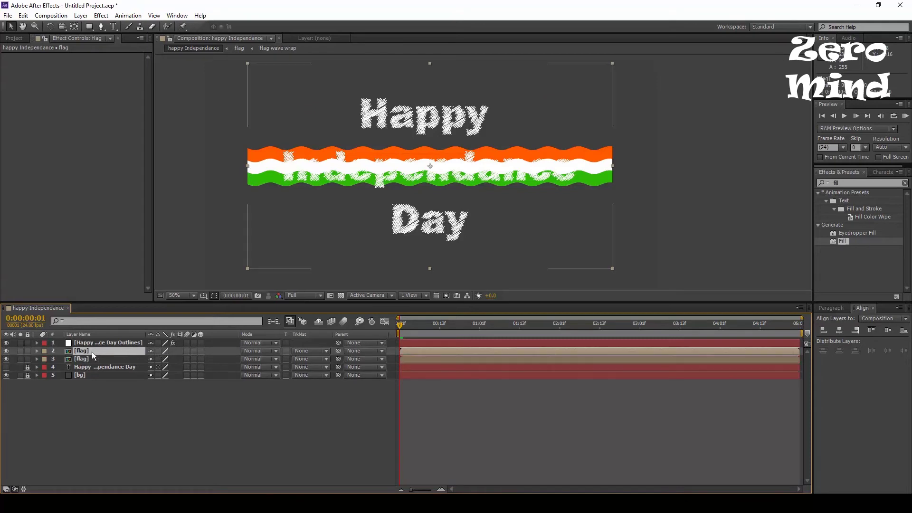
key("shift+Up")
key("shift+Up")
key("shift+Up")
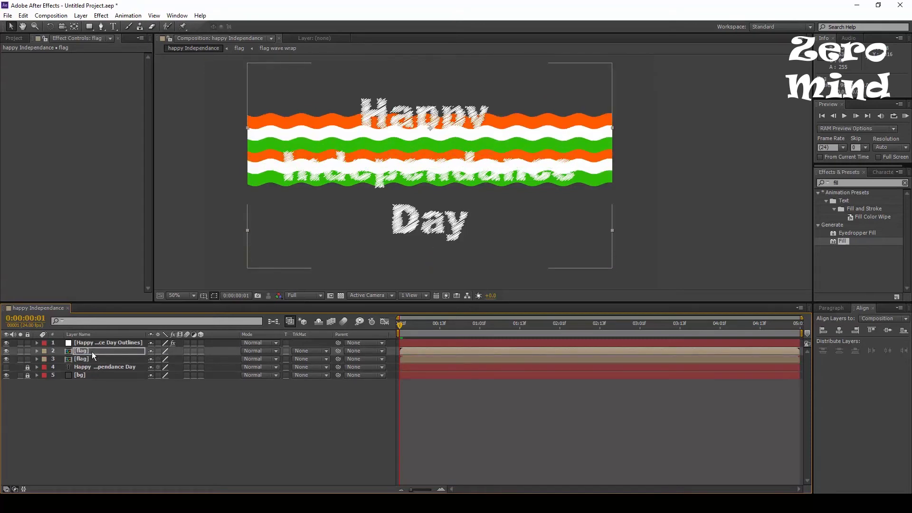
key("shift+Up")
key("shift+Up")
key("shift+Up")
key("shift+Up")
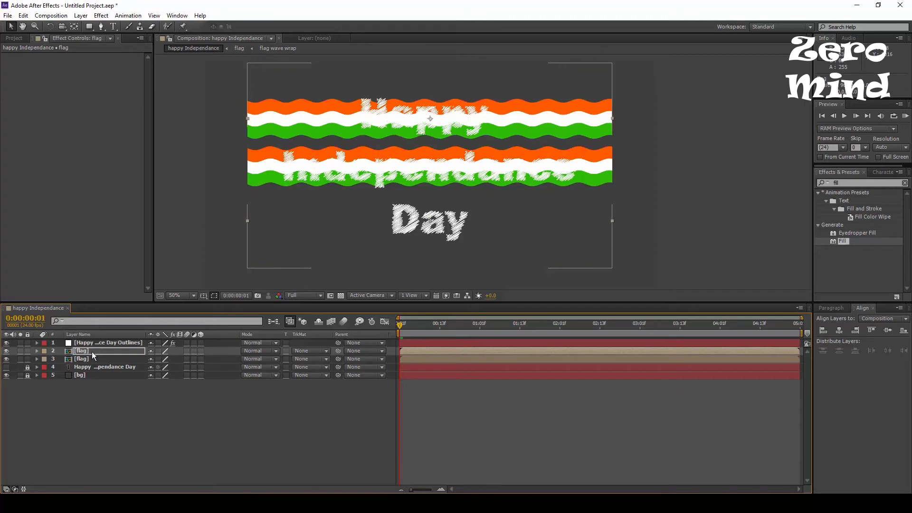
key("shift+Up")
key("shift+Up")
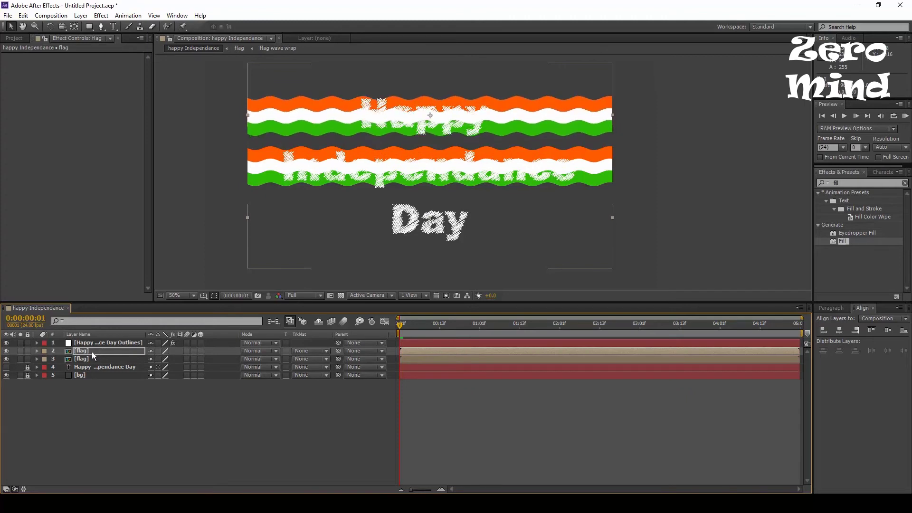
key("Down")
key("Down")
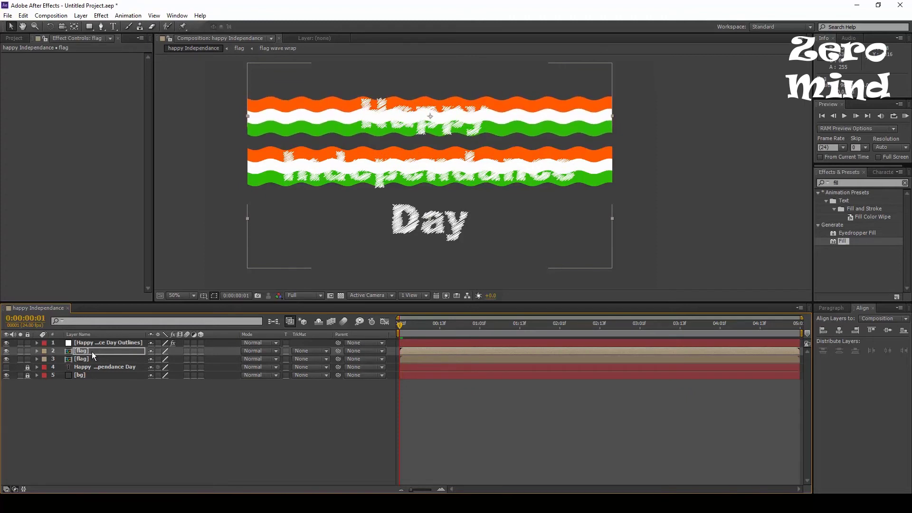
key("Up")
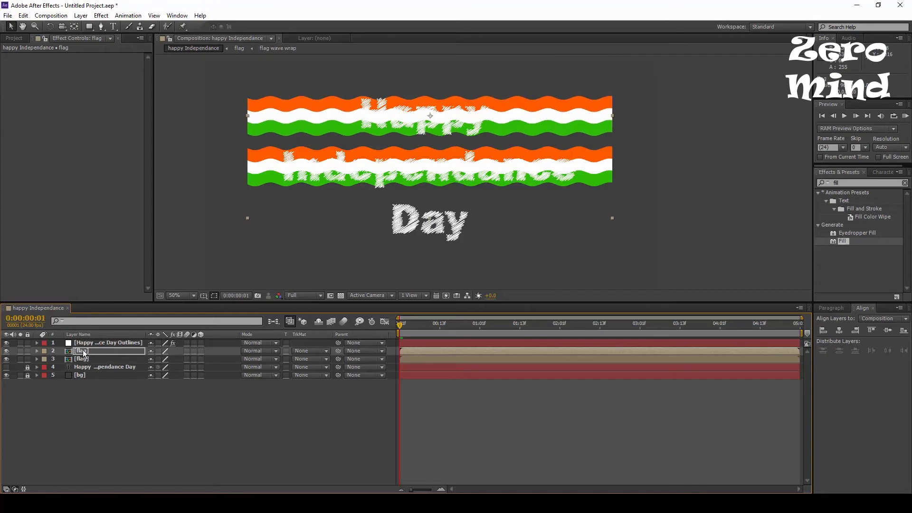
Step: Unlink the top flag's Scale and set it to 81 × 92%
left_click(84, 352)
key("s")
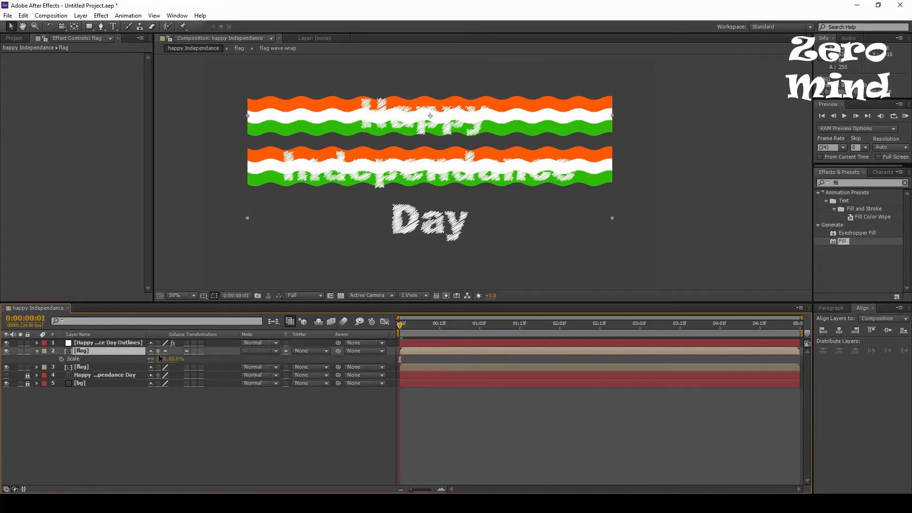
left_click(161, 359)
key("Up")
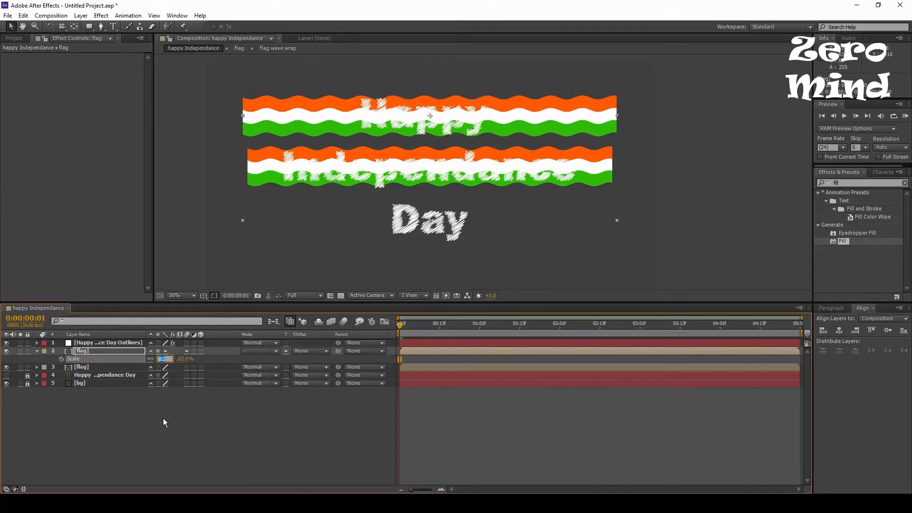
left_click(150, 359)
left_click(172, 360)
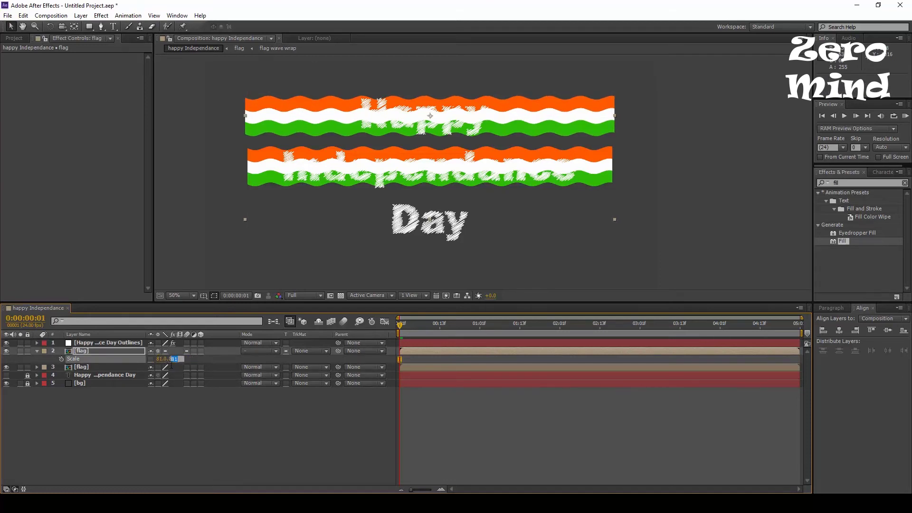
type("85")
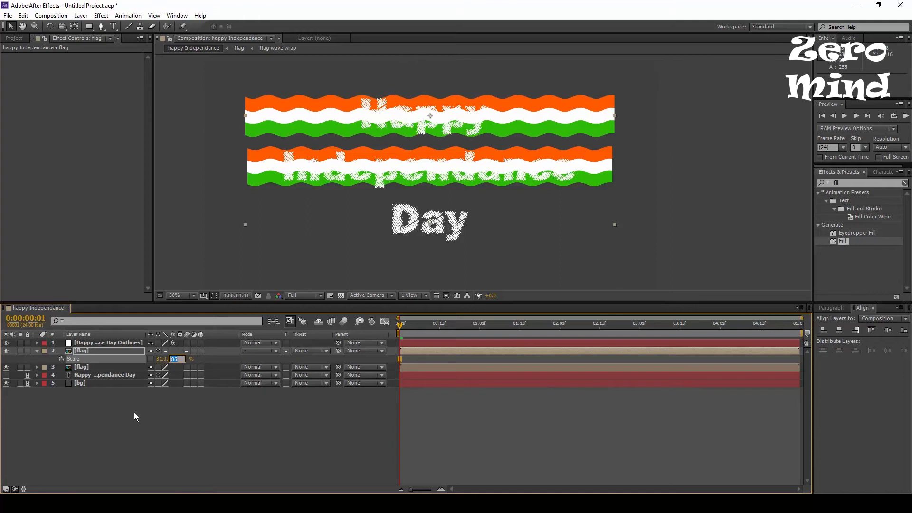
left_click(96, 350)
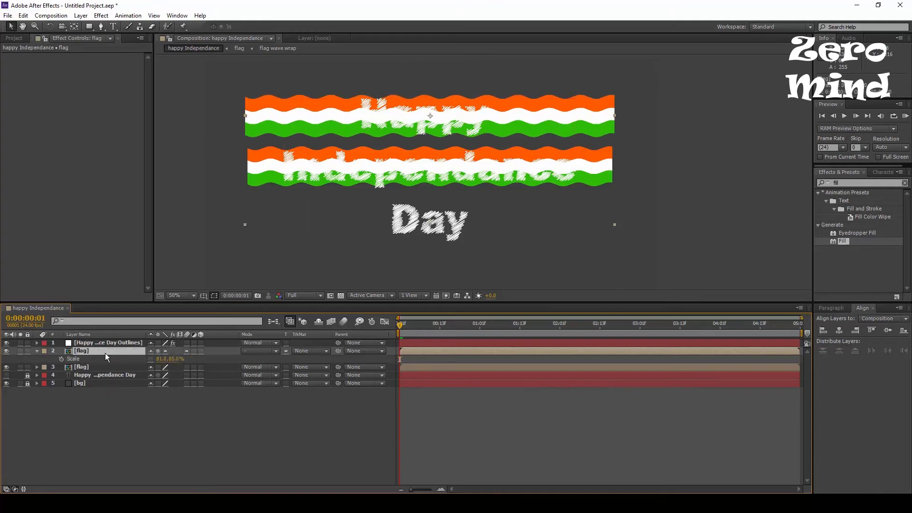
key("Return")
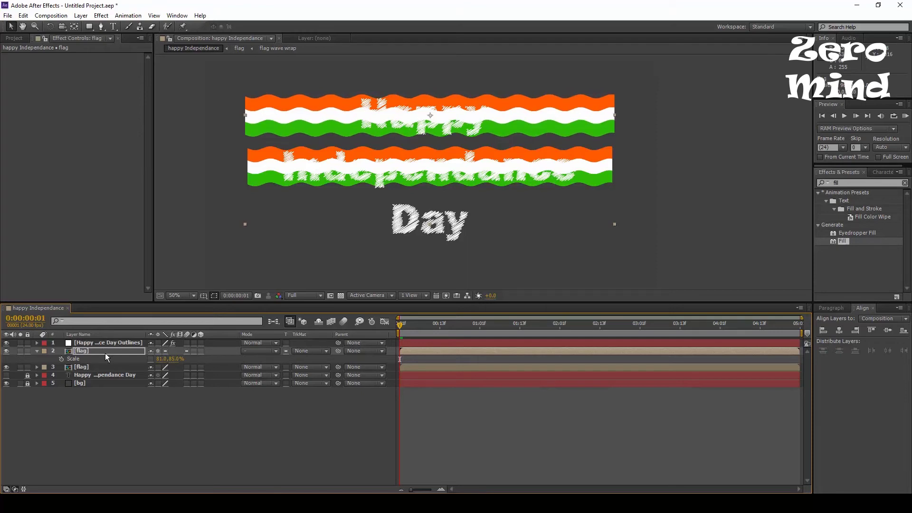
left_click(175, 359)
key("Up")
key("Up")
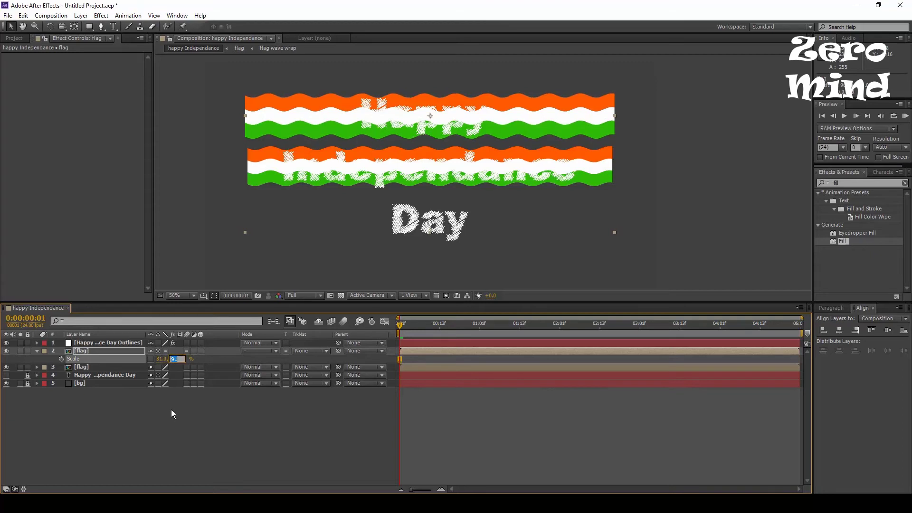
key("Up")
Step: Unlink the lower flag's Scale and set it to 80 × 88%
left_click(176, 417)
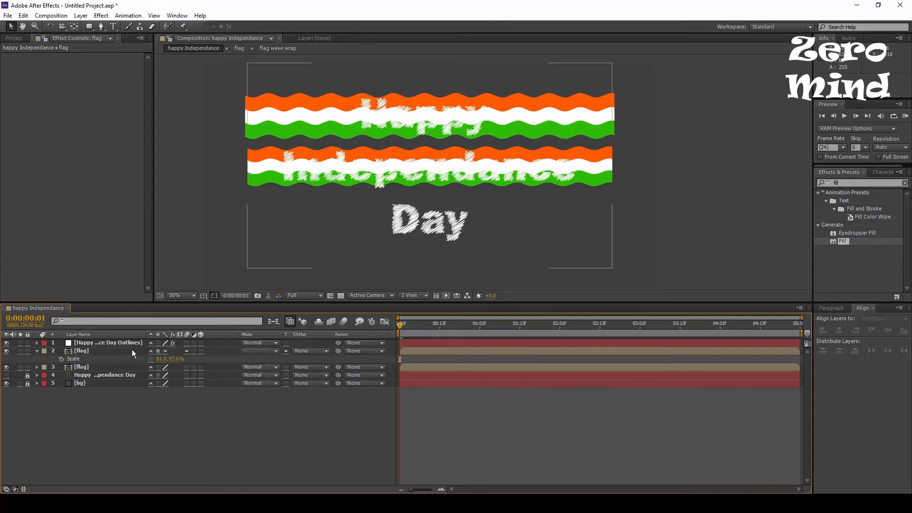
left_click(90, 367)
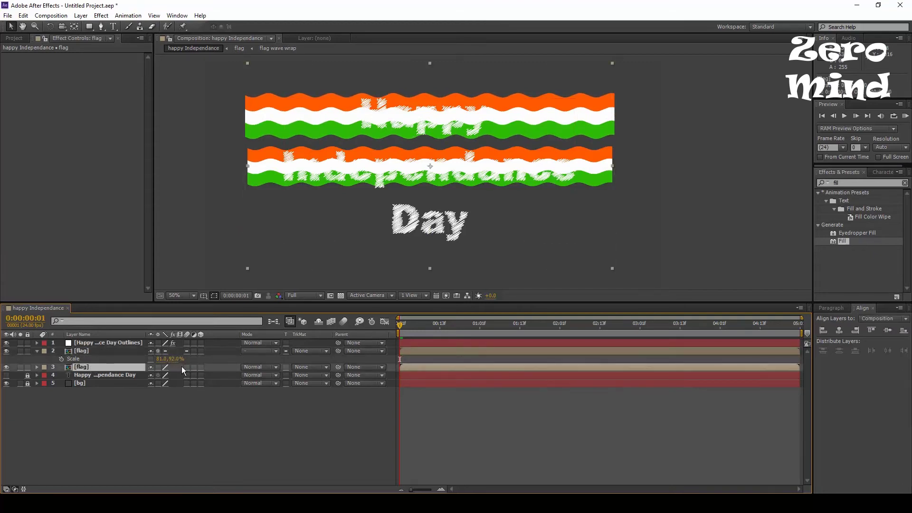
left_click(36, 364)
left_click(38, 367)
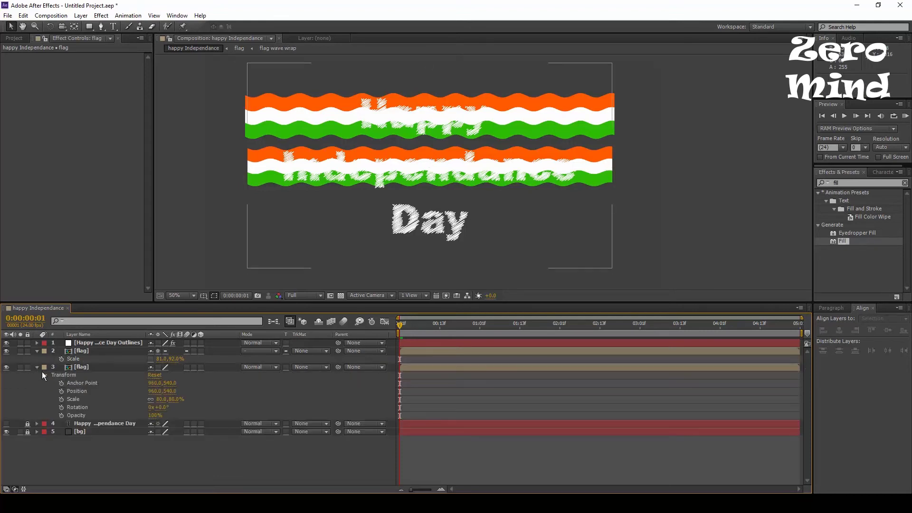
left_click(150, 399)
left_click(176, 399)
key("Up")
key("Up")
key("Up")
key("Up")
key("Up")
key("Up")
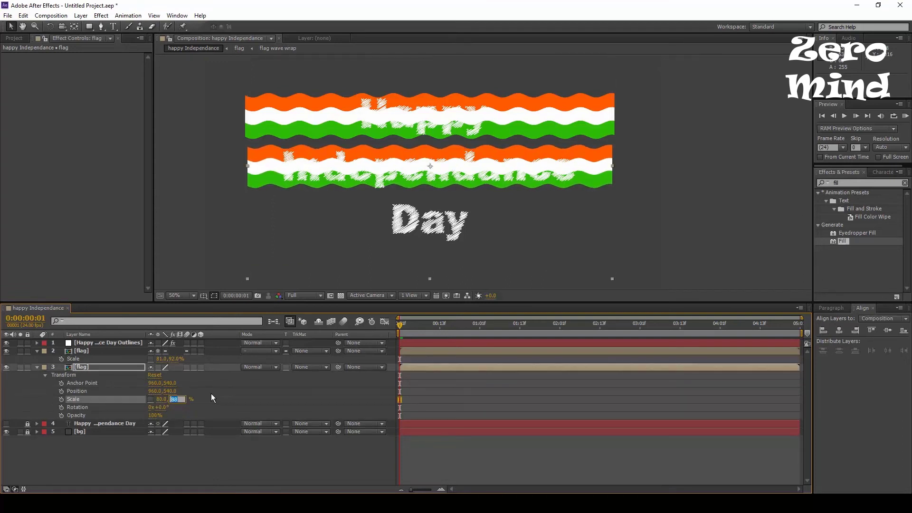
key("Up")
key("Up")
key("Up")
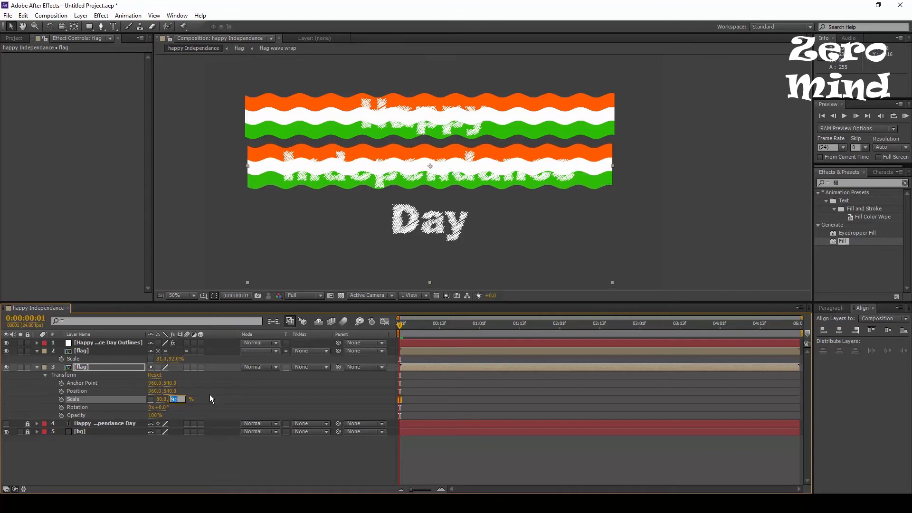
key("Down")
key("Down")
key("Down")
Step: Adjust the lower flag's vertical Position to 542
key("Down")
key("Down")
left_click(215, 458)
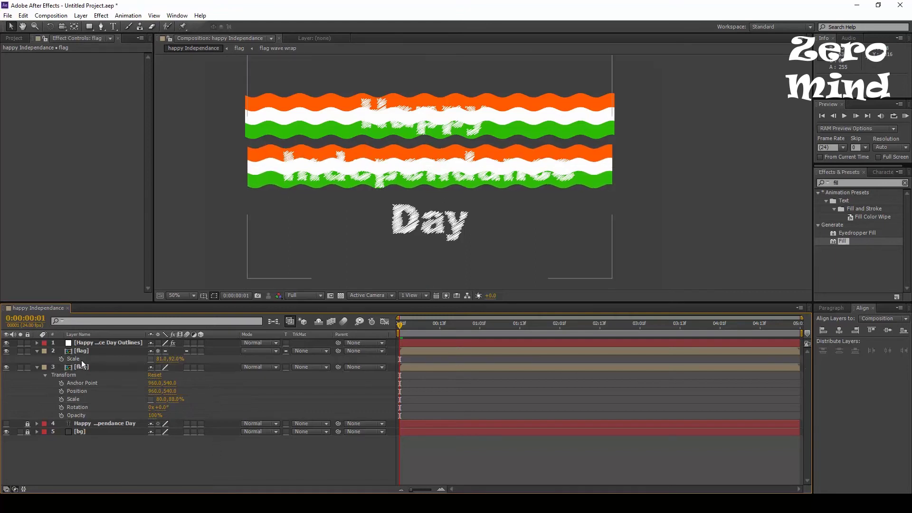
left_click(87, 365)
key("Down")
key("Down")
key("Down")
key("Down")
key("Down")
key("Up")
key("Up")
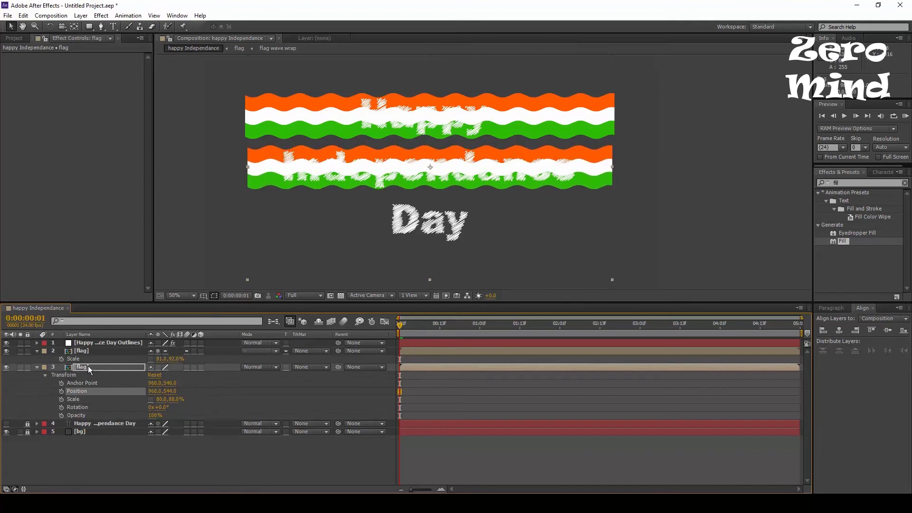
key("Up")
key("Up")
left_click(193, 458)
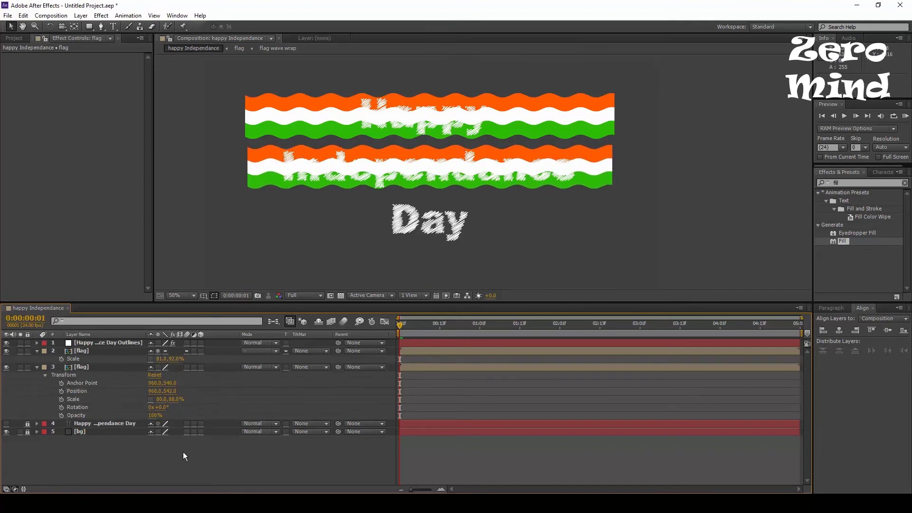
left_click(94, 374)
Step: Duplicate the lower flag as a third strip behind 'Day' and select all three flag layers
key("ctrl+d")
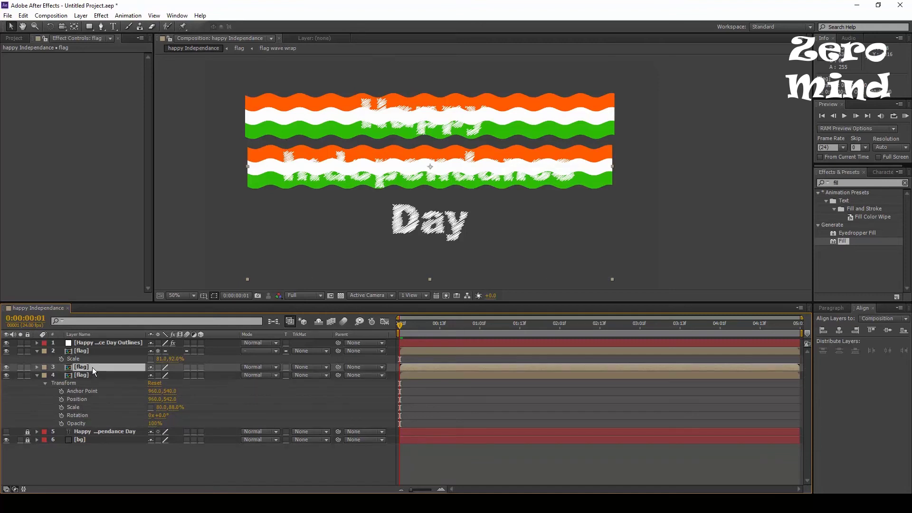
key("Return")
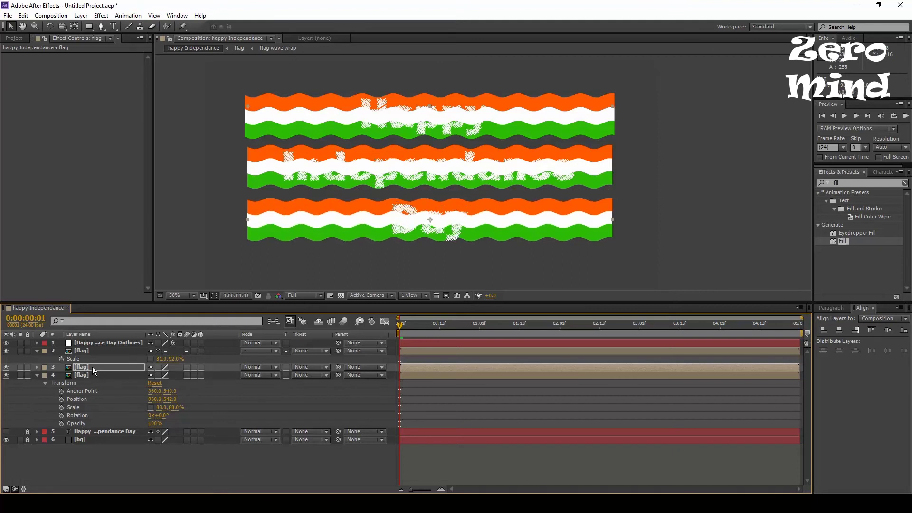
left_click(124, 470)
left_click(36, 375)
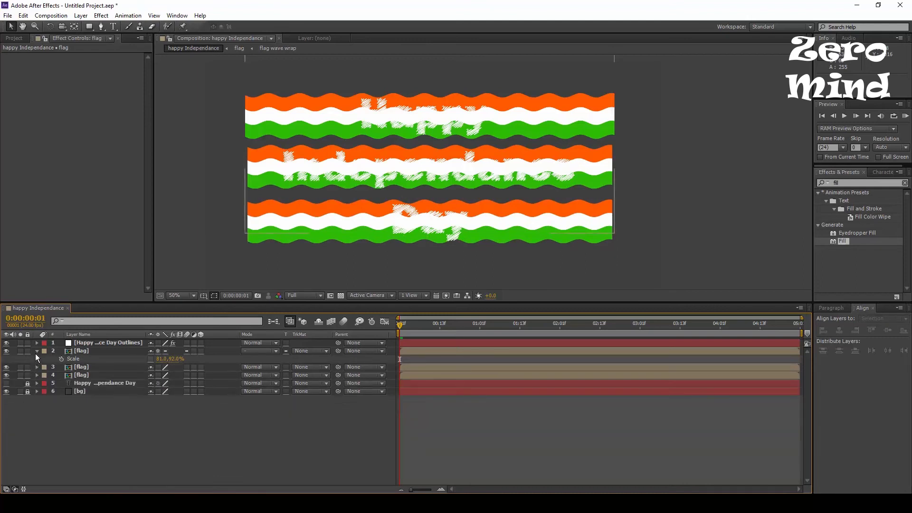
left_click(37, 351)
left_click(83, 351)
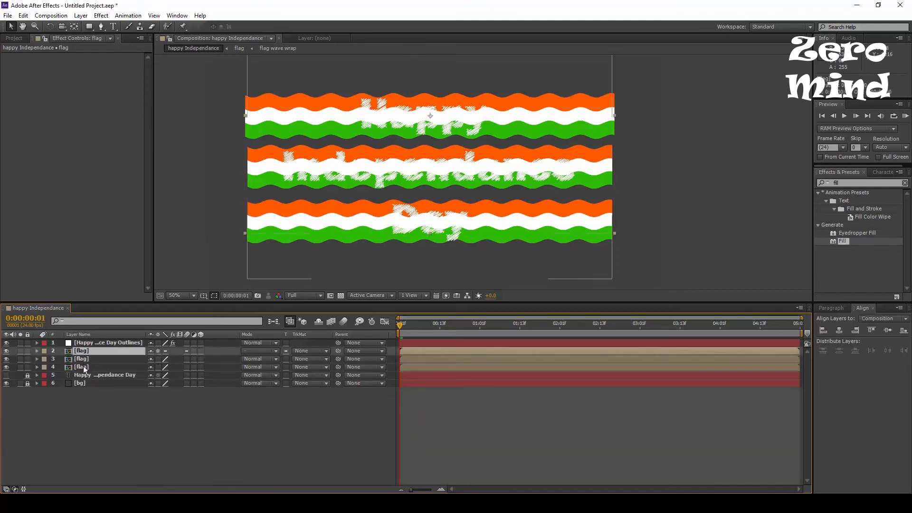
left_click(82, 367, "shift")
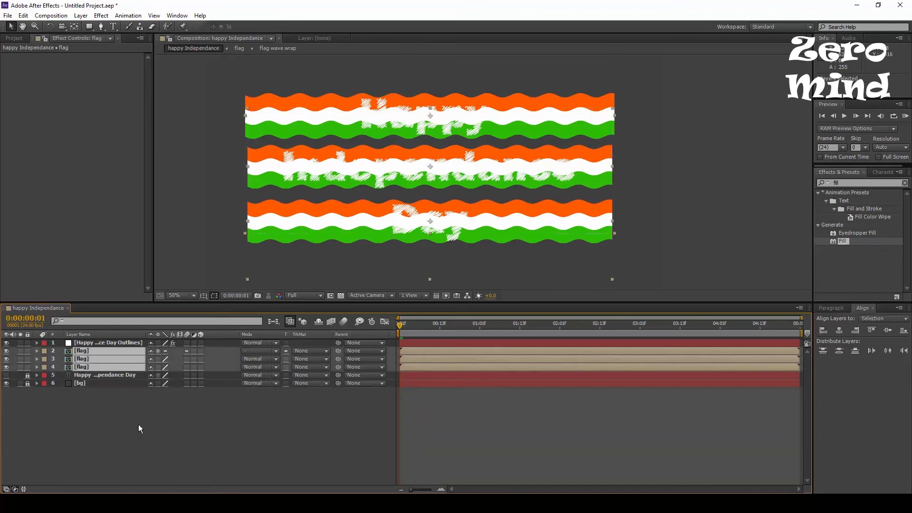
Step: Pre-compose the three selected flag layers into a composition named 'flag matte'
left_click(81, 16)
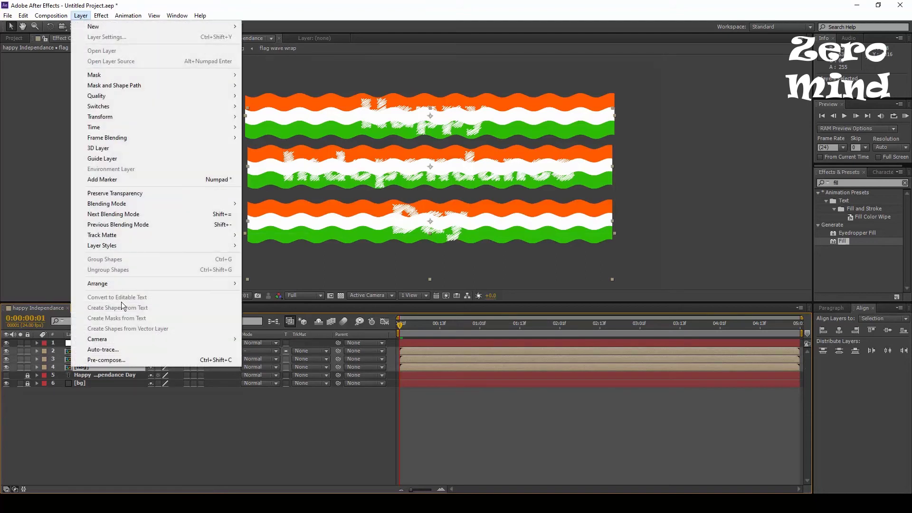
left_click(129, 360)
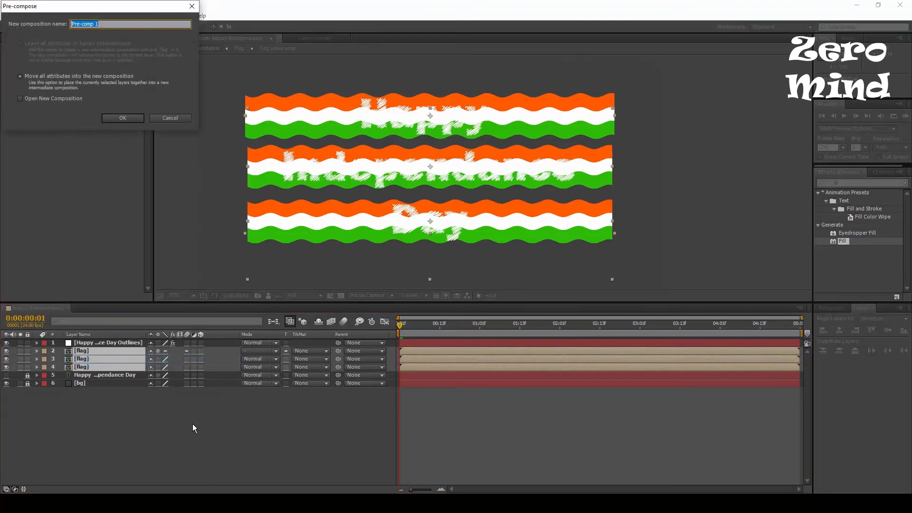
type("ma")
key("BackSpace")
key("BackSpace")
type("tt")
left_click(131, 119)
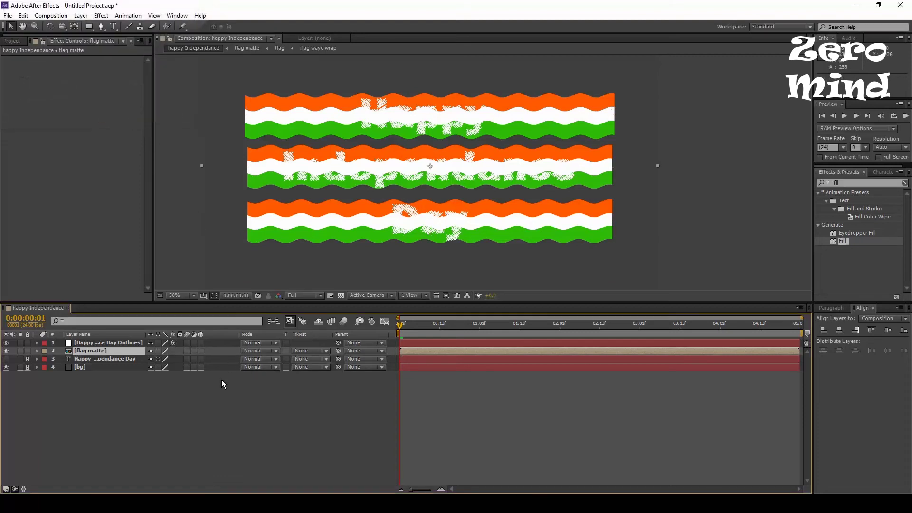
Step: Set the flag matte layer's TrkMat to Alpha Matte of the text outlines layer
left_click(154, 423)
left_click(120, 342)
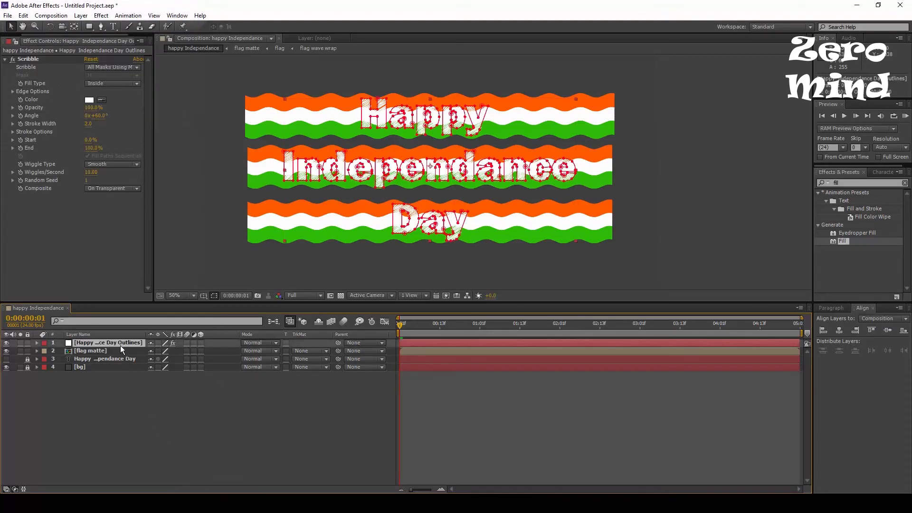
left_click(104, 350)
left_click(313, 353)
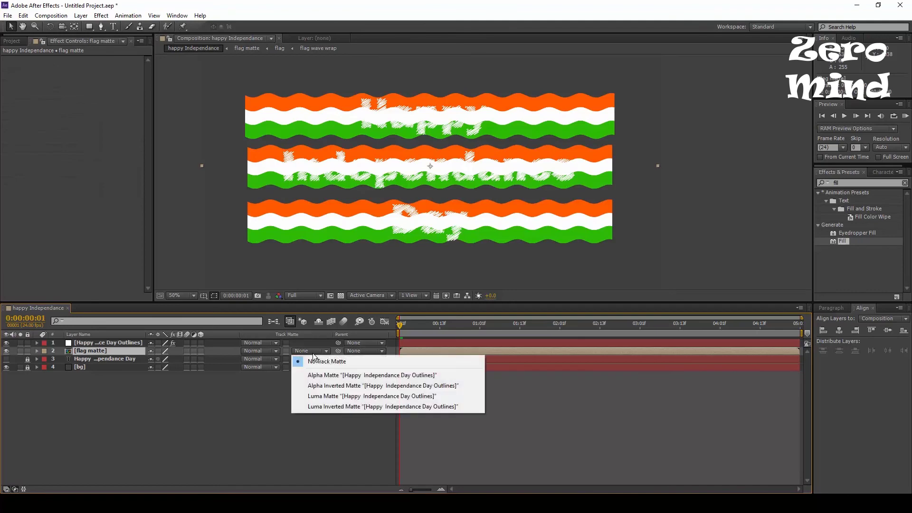
left_click(325, 378)
left_click(324, 380)
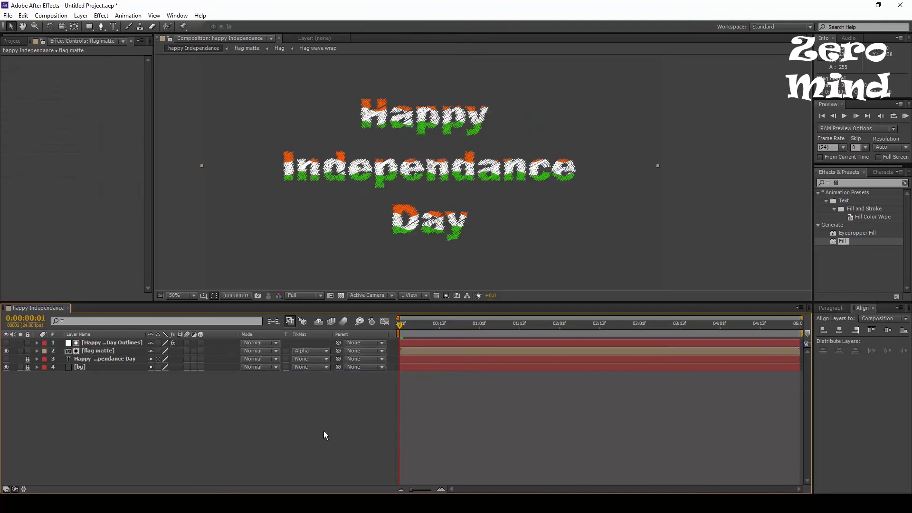
Step: Preview the matted tricolour text, then unlock and select the bg layer
key("KP_0")
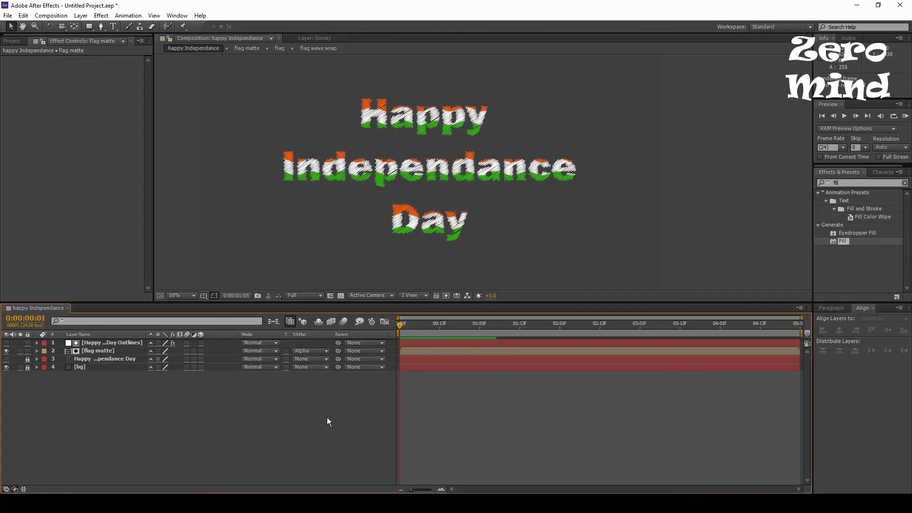
left_click(30, 366)
left_click(102, 370)
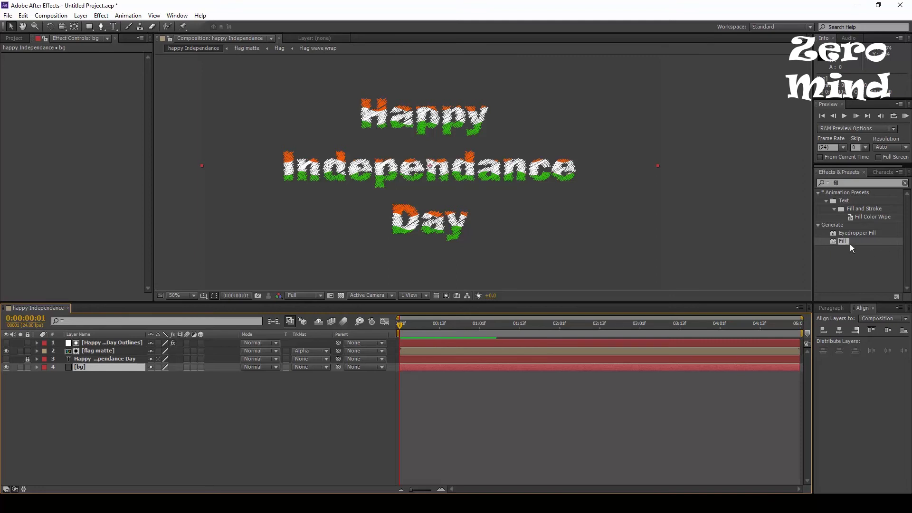
Step: Apply a Fill effect to bg in dark grey 2F2828, then preview at 25% zoom
left_click_drag(835, 266, 117, 367)
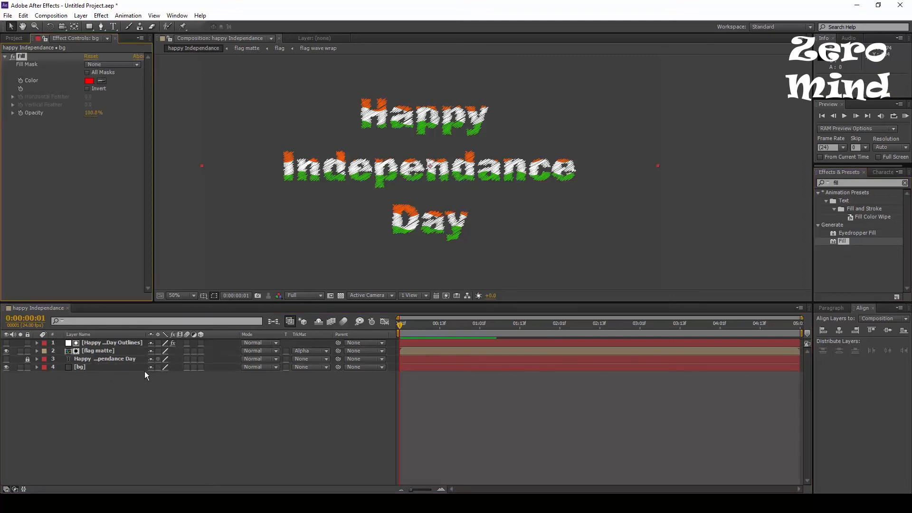
left_click(93, 82)
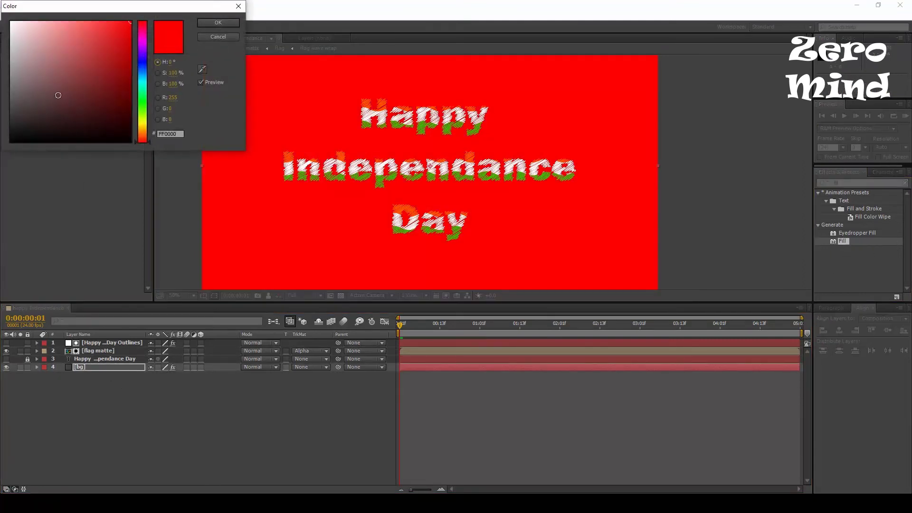
left_click(18, 102)
mouse_move(19, 114)
left_mouse_down()
mouse_move(14, 121)
mouse_move(59, 62)
mouse_move(17, 120)
mouse_move(25, 118)
left_mouse_up()
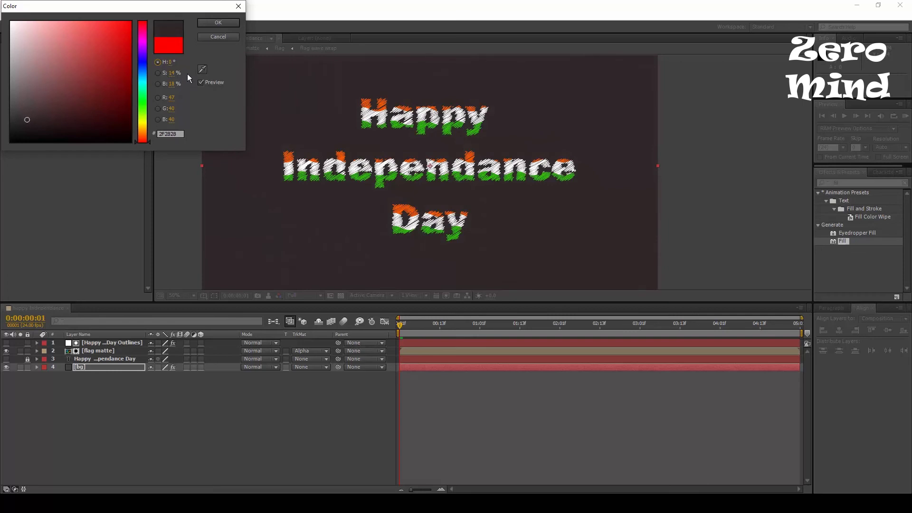
left_click(218, 23)
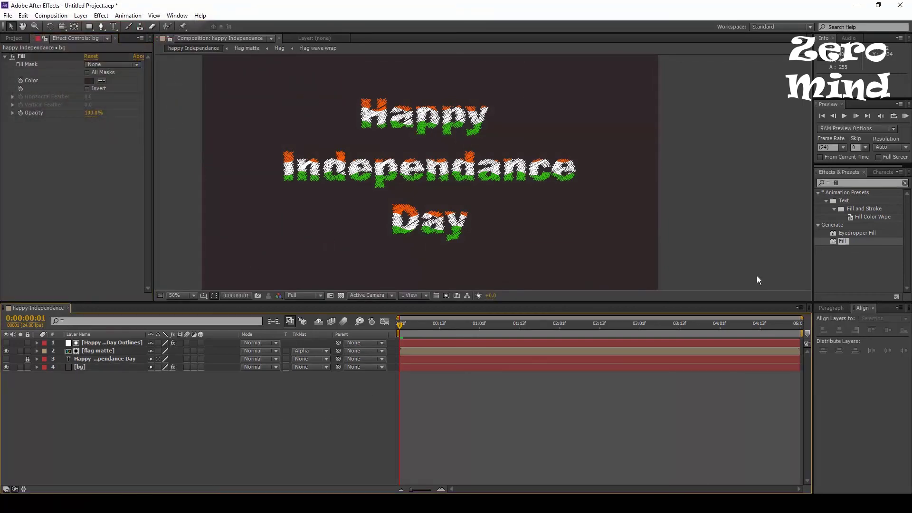
key("comma")
key("comma")
key("KP_0")
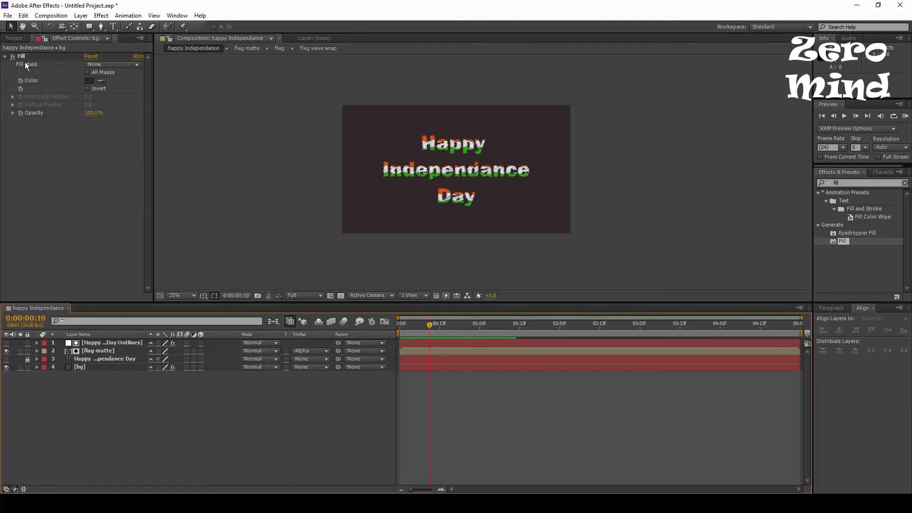
Step: Add the happy Independance composition to the Render Queue via the Composition menu
left_click(17, 37)
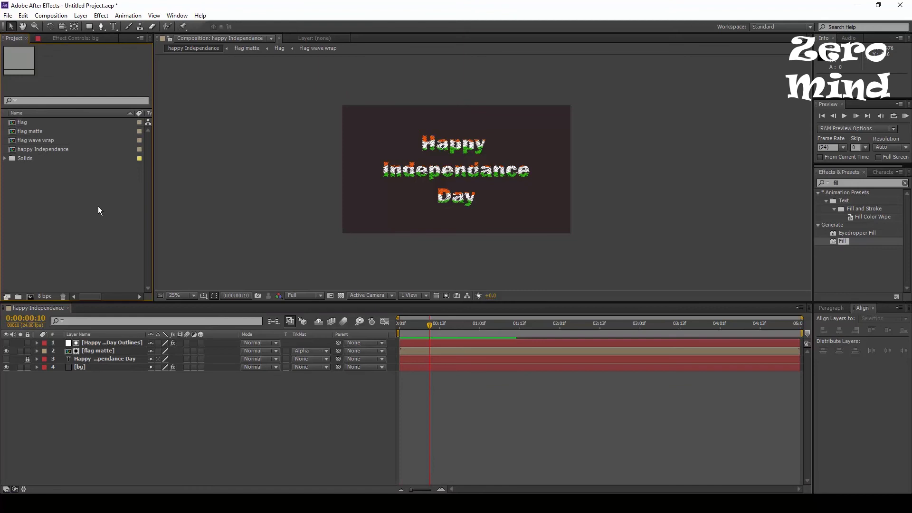
left_click(51, 15)
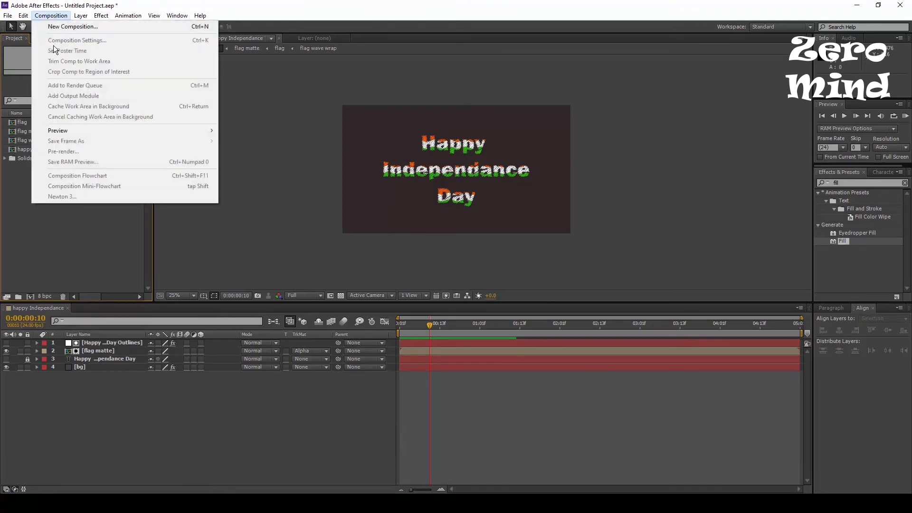
left_click(154, 403)
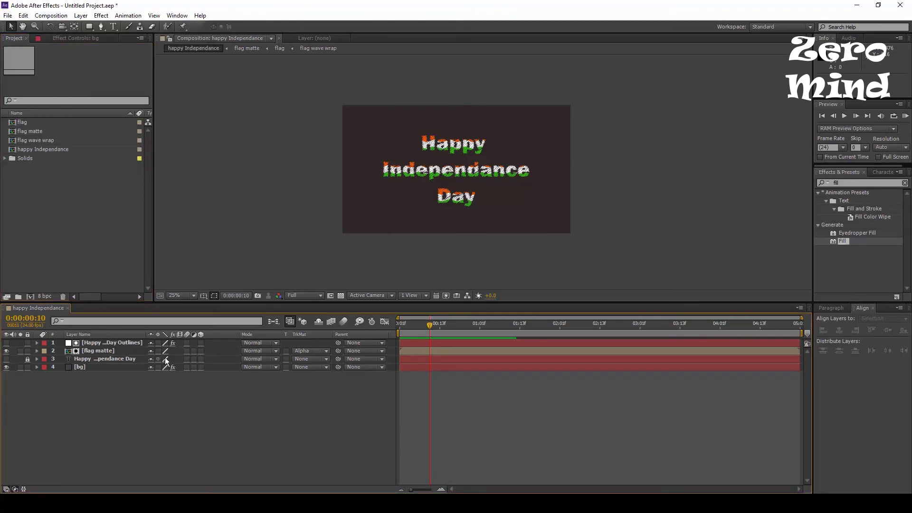
left_click(50, 16)
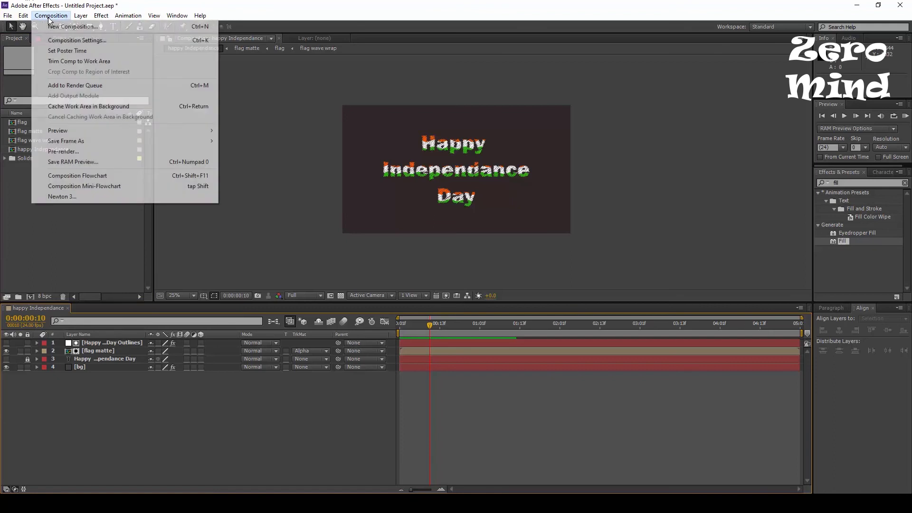
left_click(73, 86)
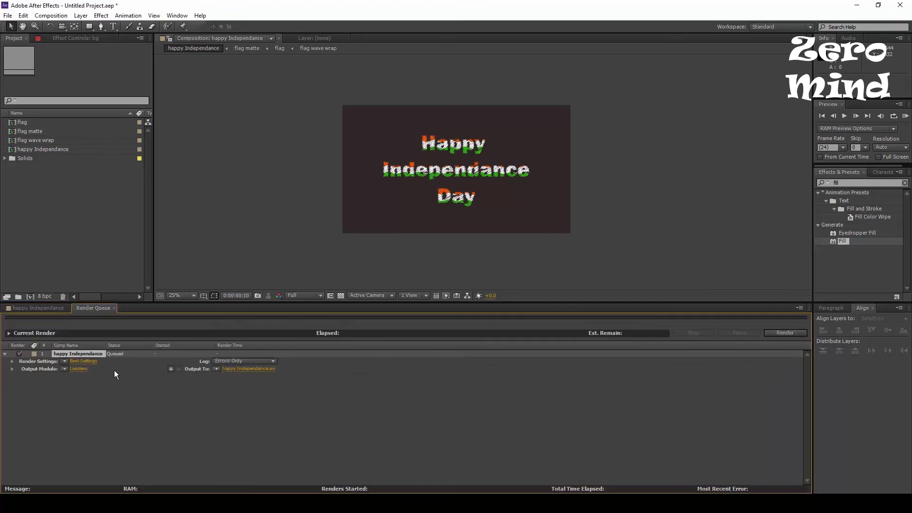
Step: Set the Output Module format to H.264 with audio output left off
left_click(86, 369)
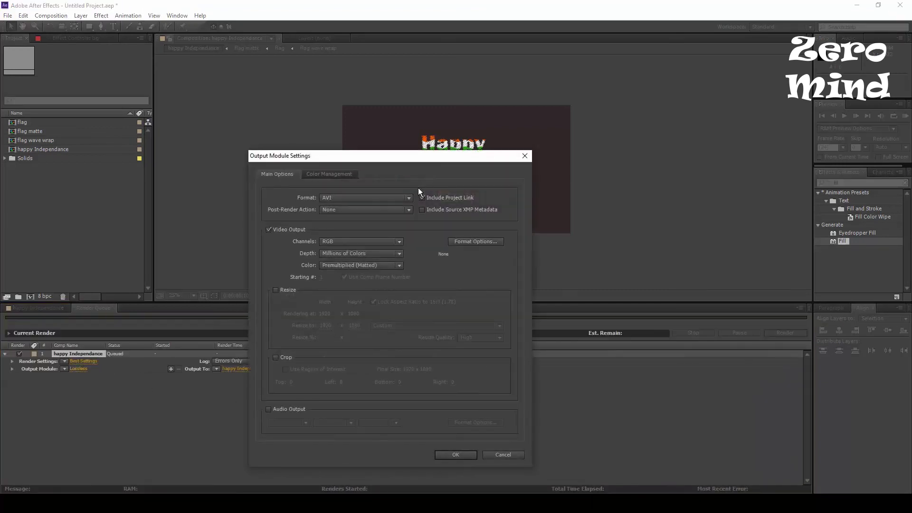
left_click(370, 200)
left_click(354, 255)
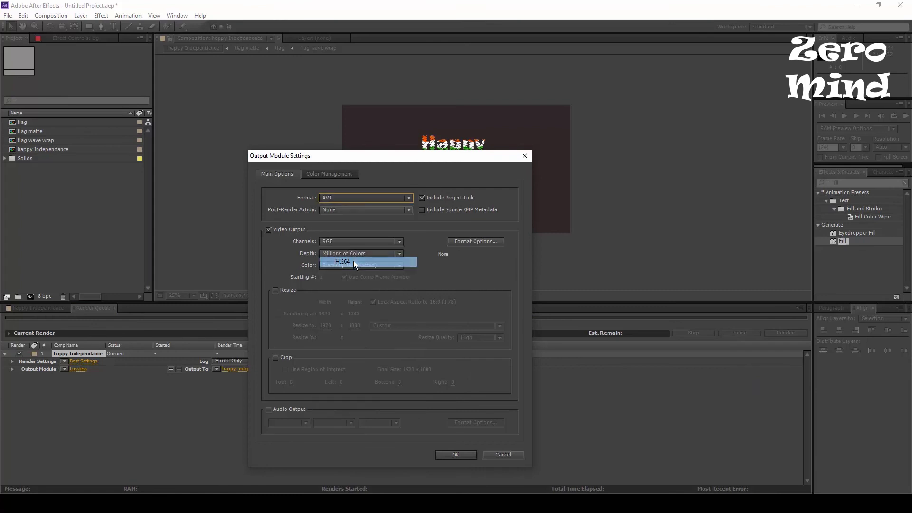
left_click(269, 409)
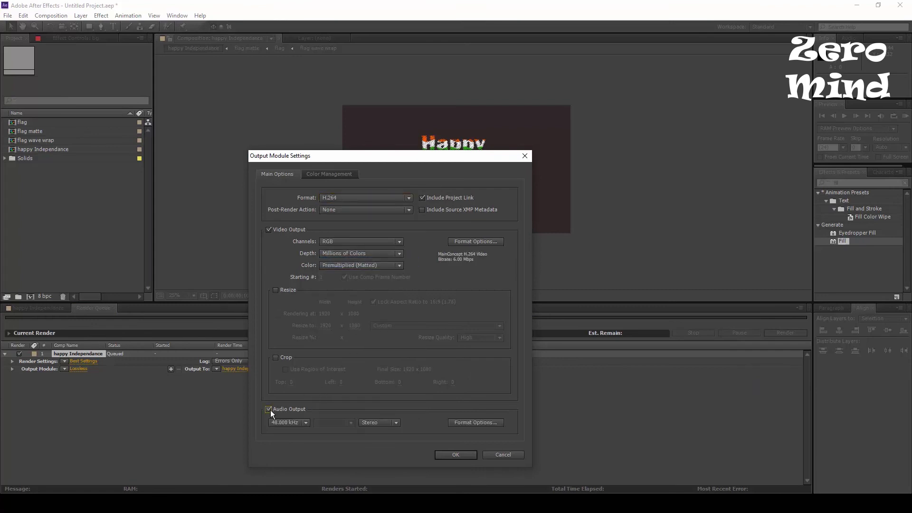
left_click(269, 410)
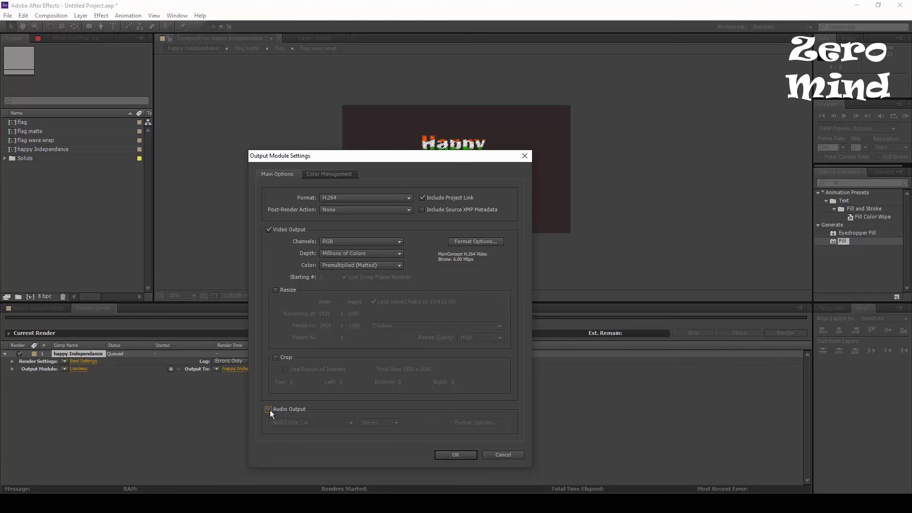
left_click(469, 454)
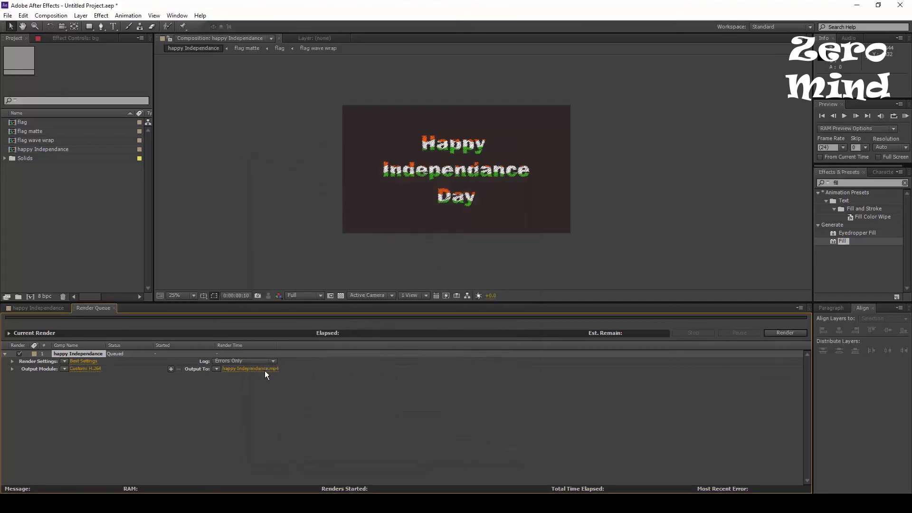
Step: Save the render output as happy Independance day.mp4 on the Desktop
left_click(265, 370)
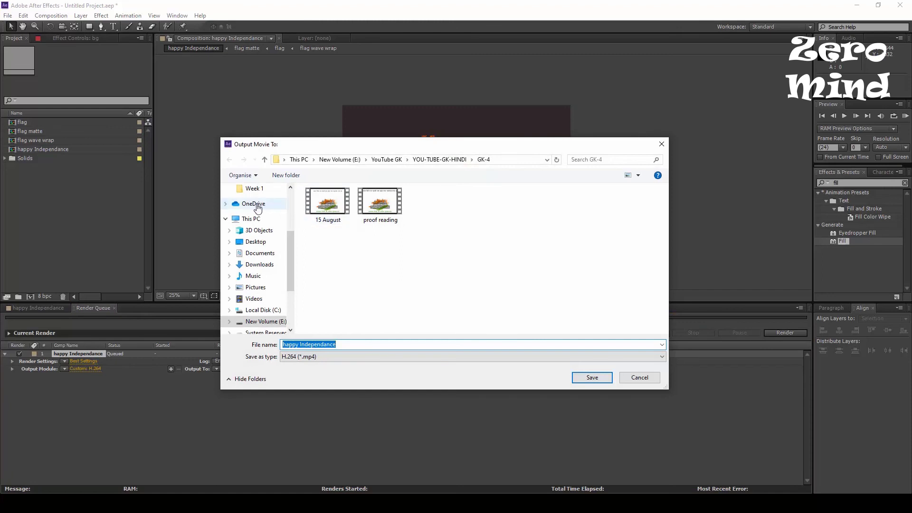
left_click(265, 244)
left_click(357, 347)
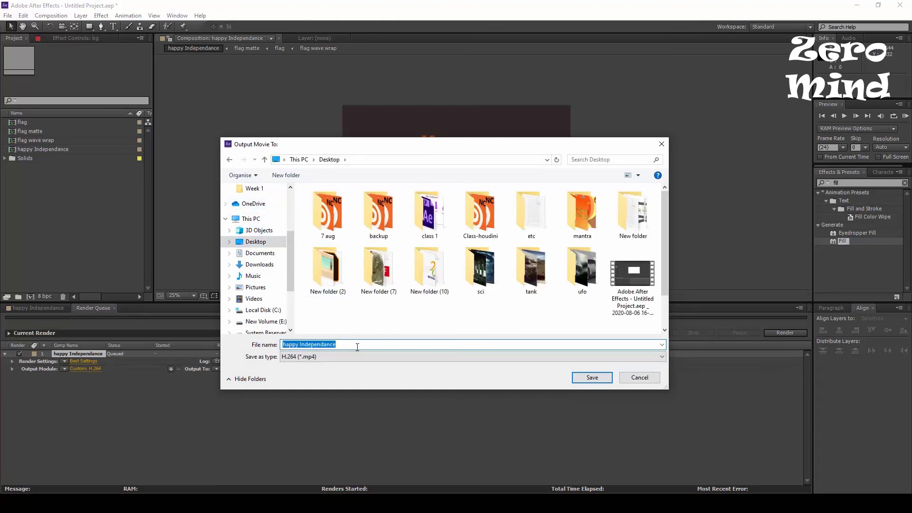
left_click(358, 347)
type("day")
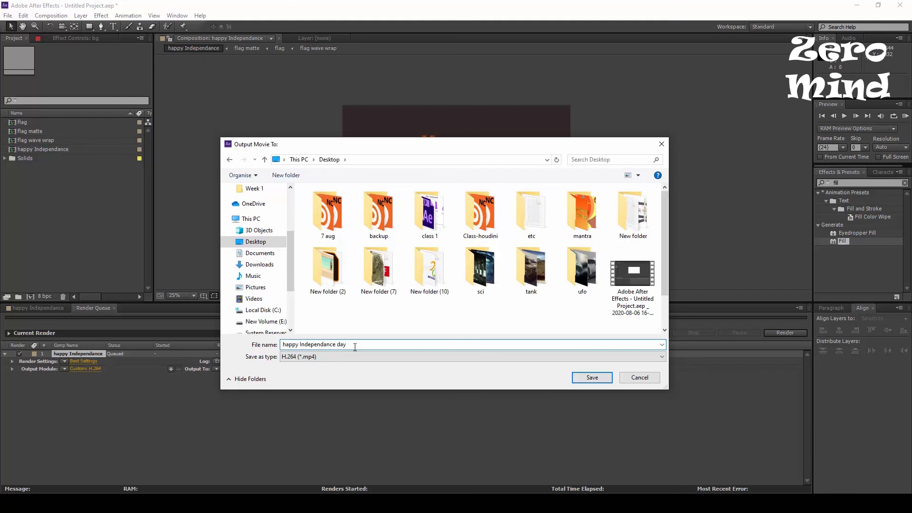
left_click(599, 379)
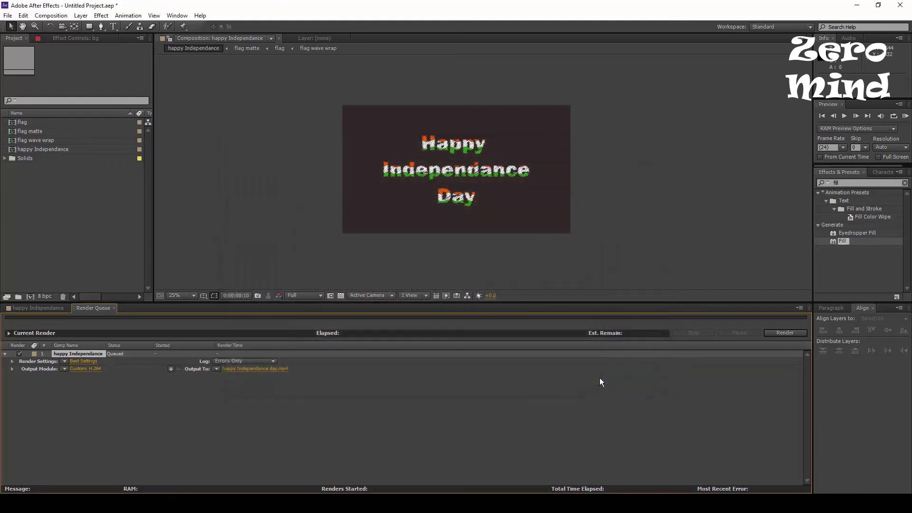
Step: End the timeline work area at 0:00:02:02 and return to the Render Queue
left_click(35, 307)
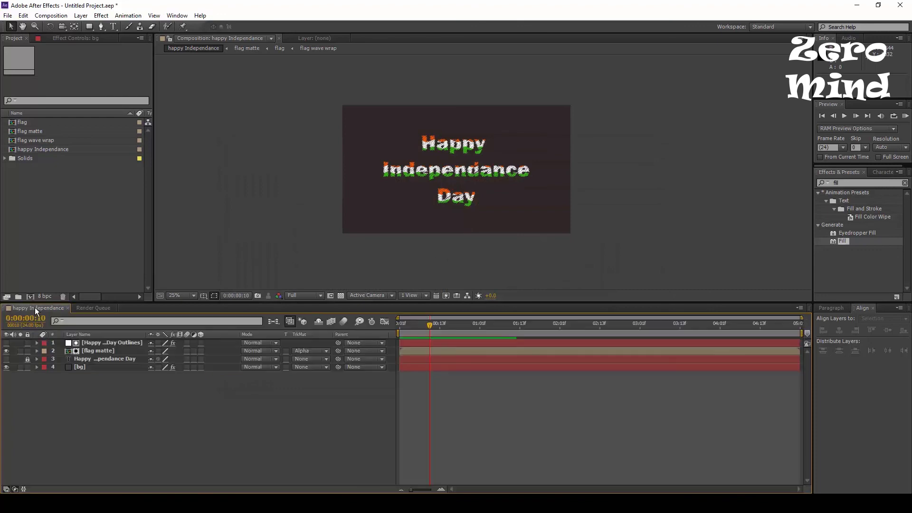
mouse_move(430, 325)
left_mouse_down()
mouse_move(797, 325)
mouse_move(532, 355)
mouse_move(562, 340)
left_mouse_up()
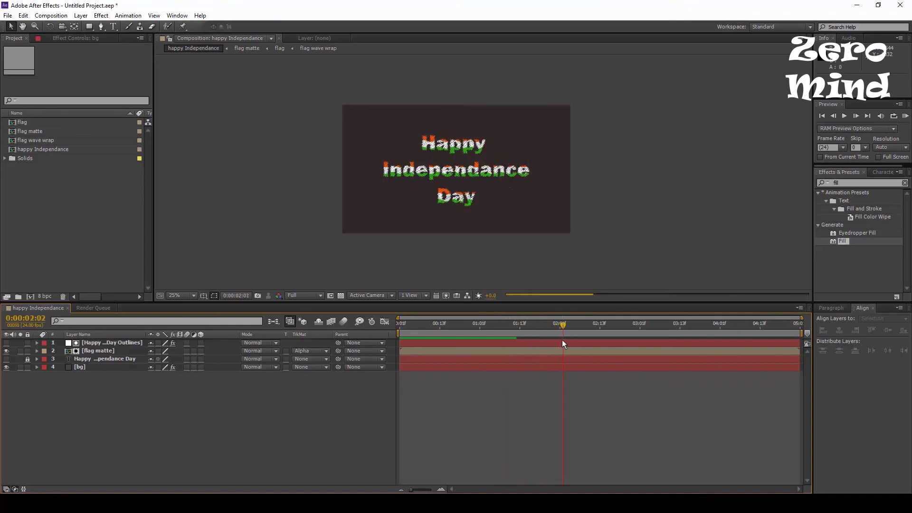
key("n")
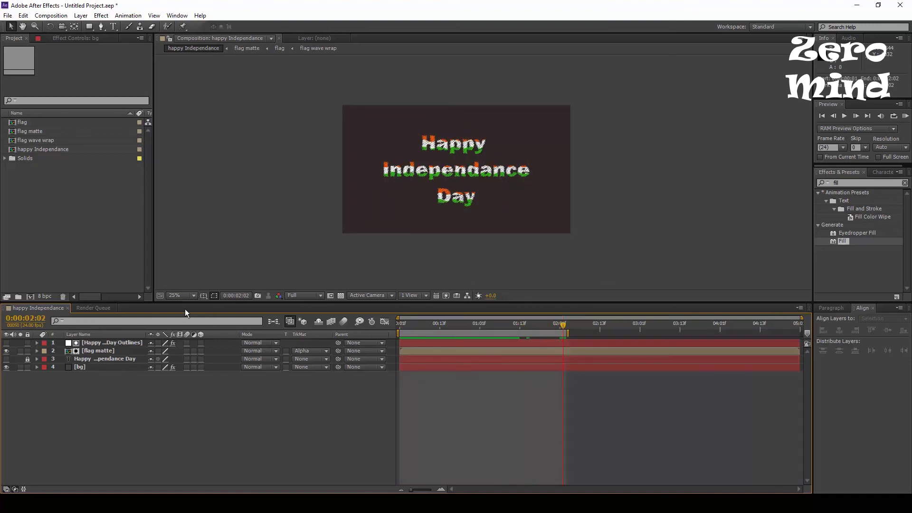
key("ctrl+m")
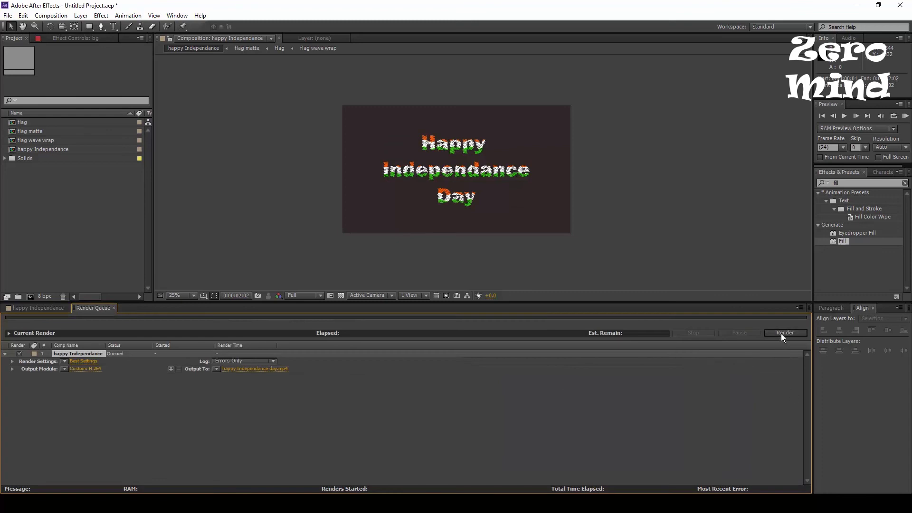
Step: Render the movie and open its output folder on the Desktop
left_click(783, 333)
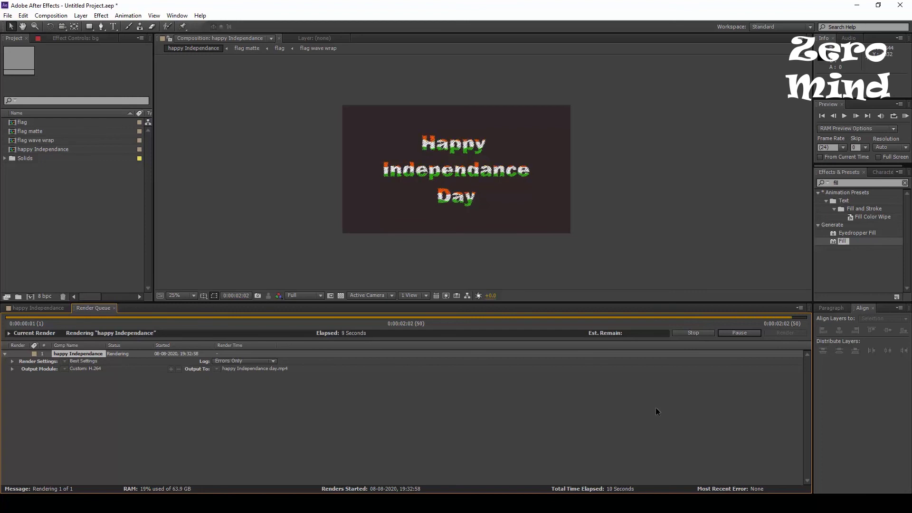
left_click(11, 369)
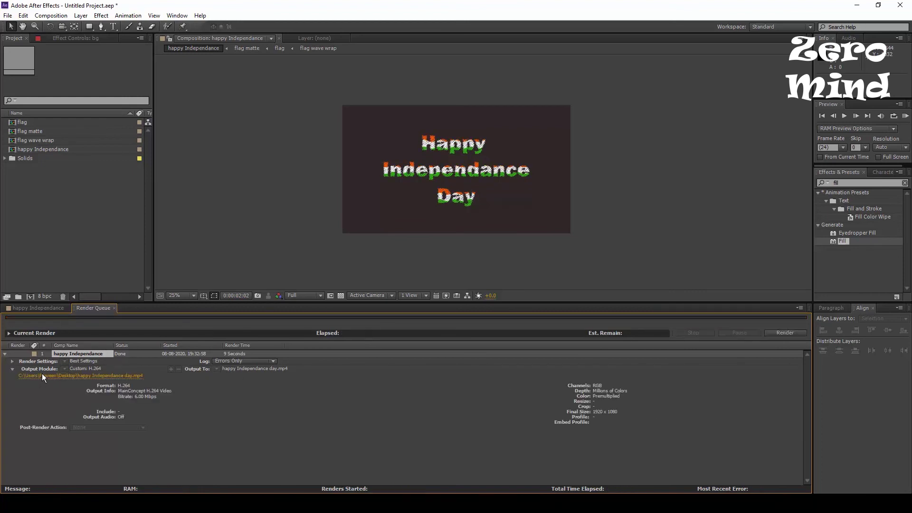
left_click(42, 374)
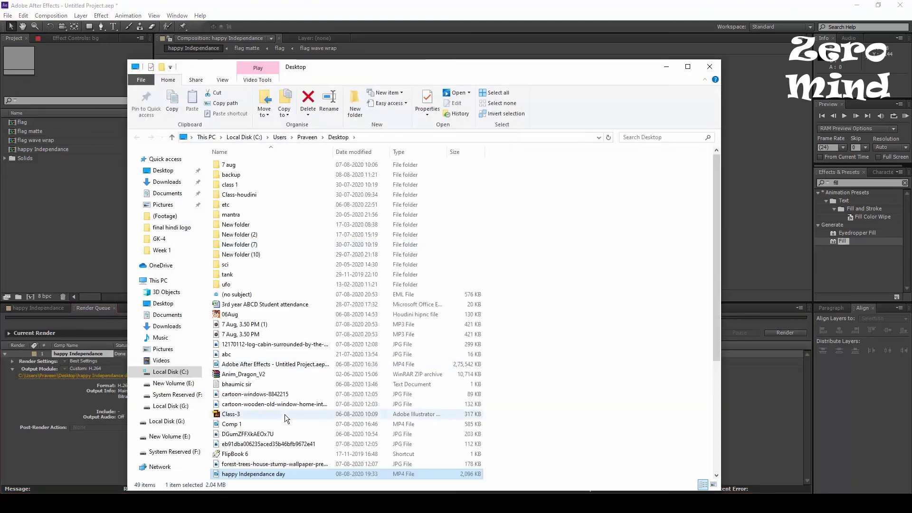
Step: Play happy Independance day.mp4 in VLC media player
right_click(277, 474)
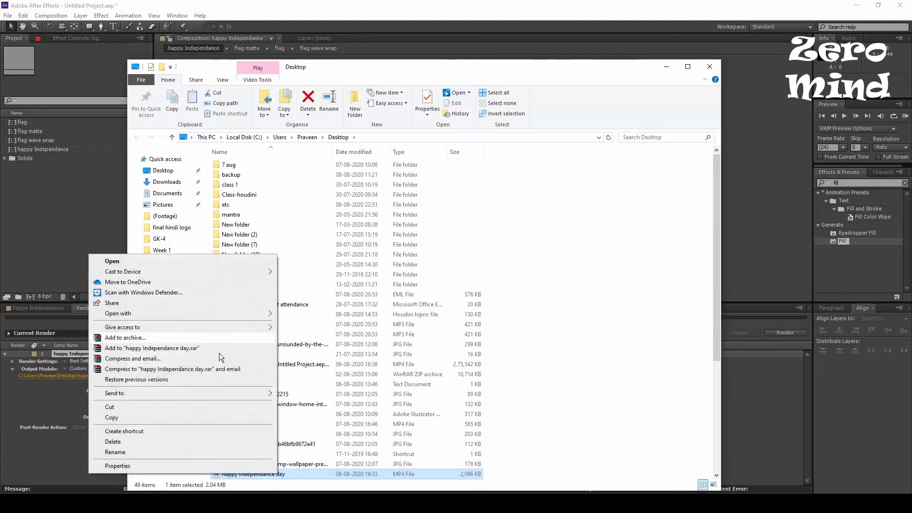
mouse_move(244, 314)
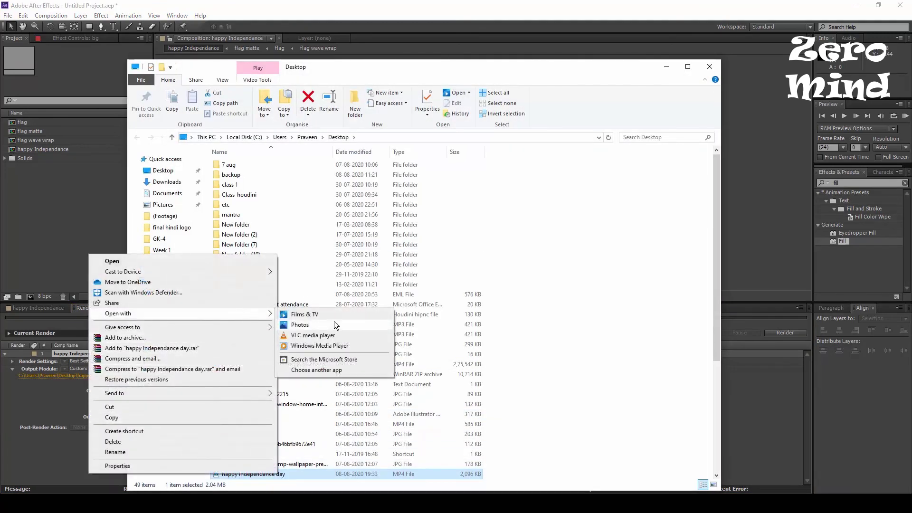
left_click(328, 335)
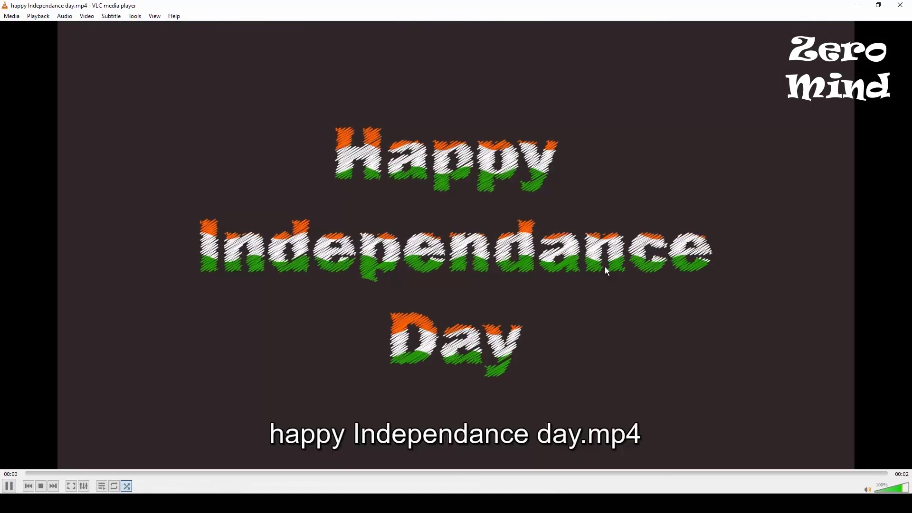